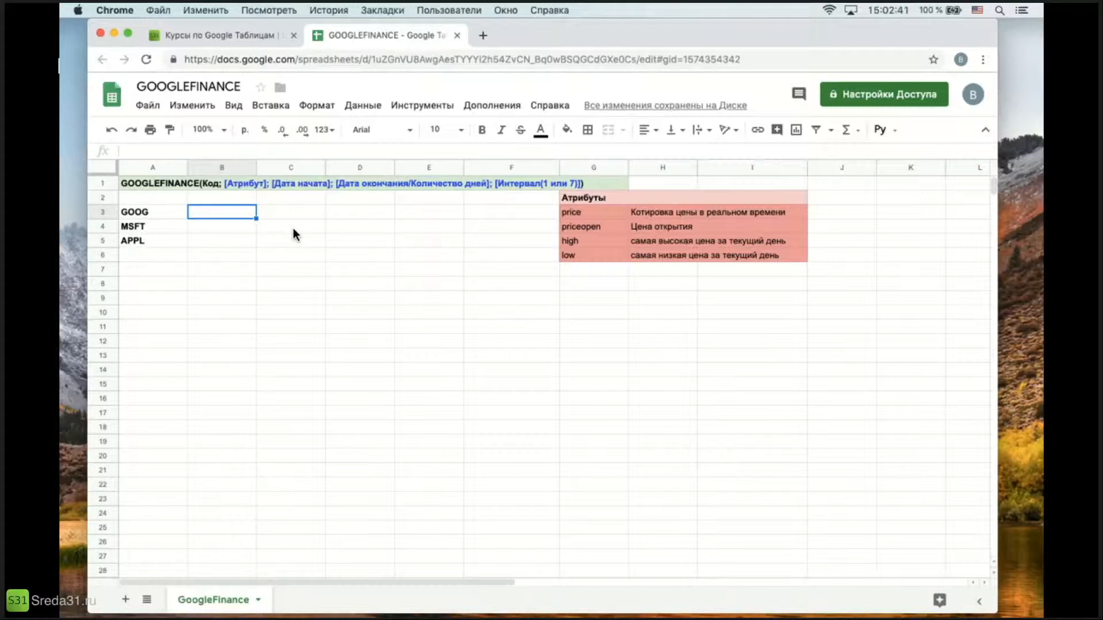
Examine the ticker codes listed in cells A3 to A5.
click(153, 213)
click(153, 227)
click(152, 214)
click(149, 227)
click(150, 239)
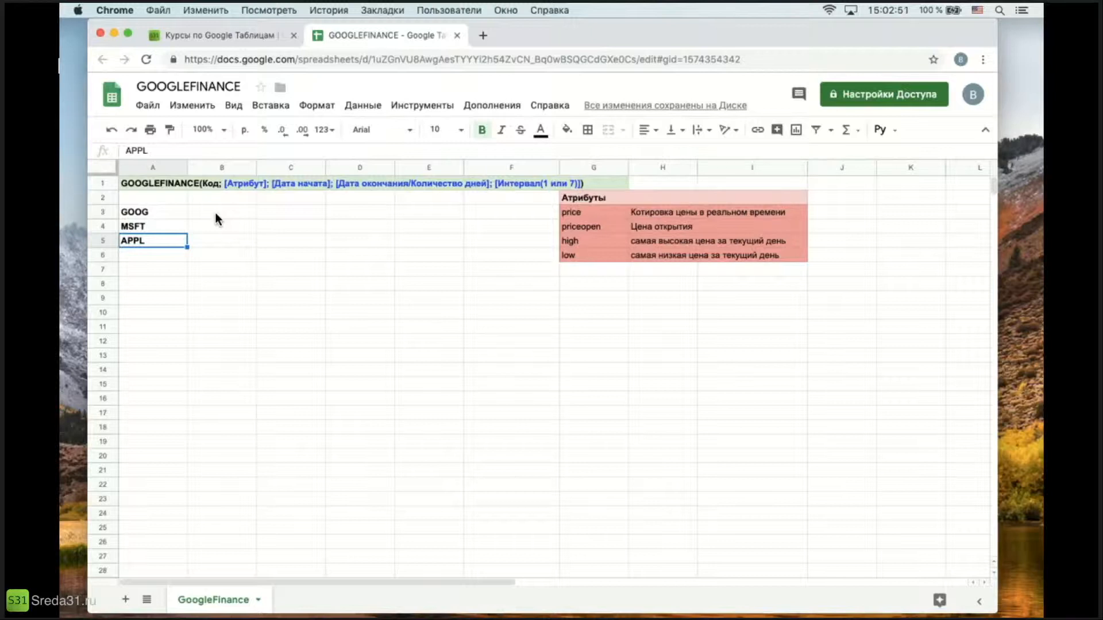
click(163, 214)
key(Down)
key(Down)
key(Up)
key(Up)
click(150, 228)
click(153, 241)
Start a GOOGLEFINANCE formula in cell B3, beside the GOOG code.
click(220, 213)
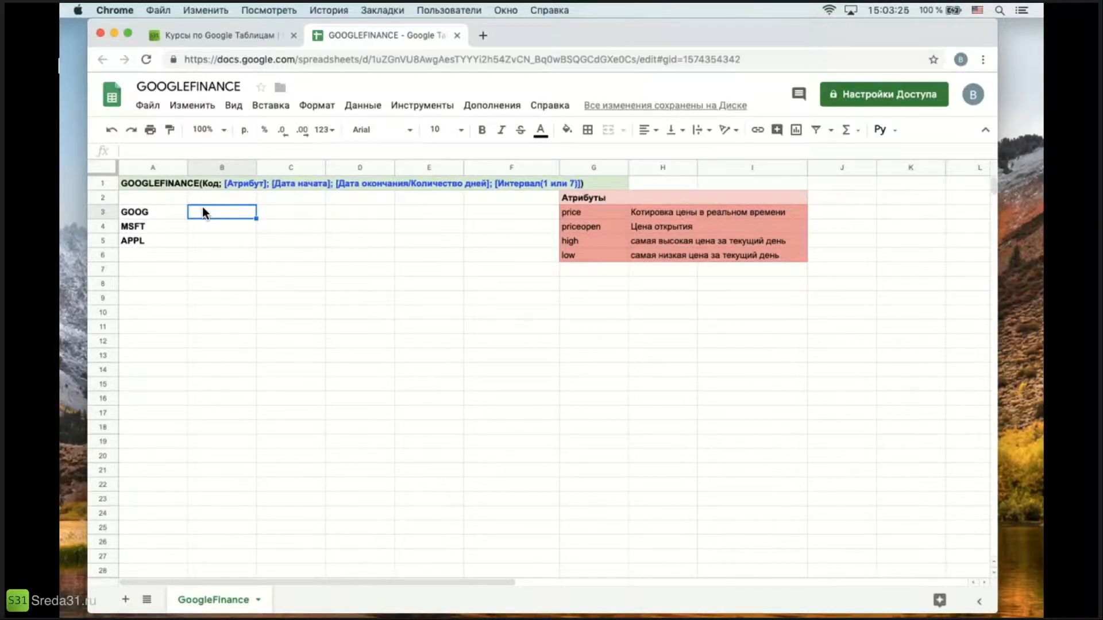
text(=goog)
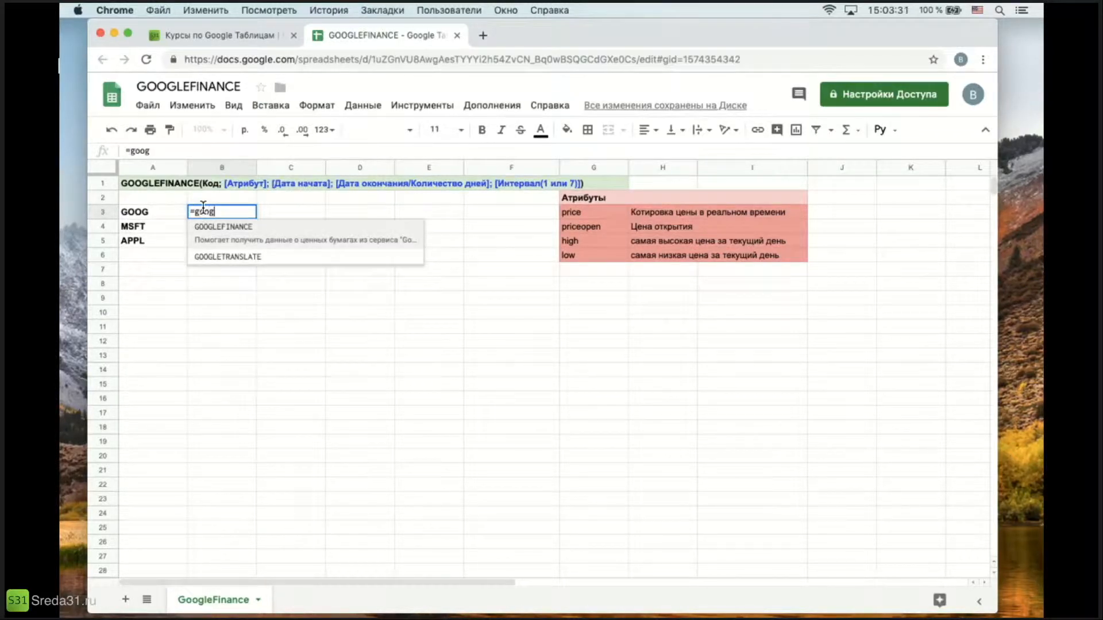
key(Tab)
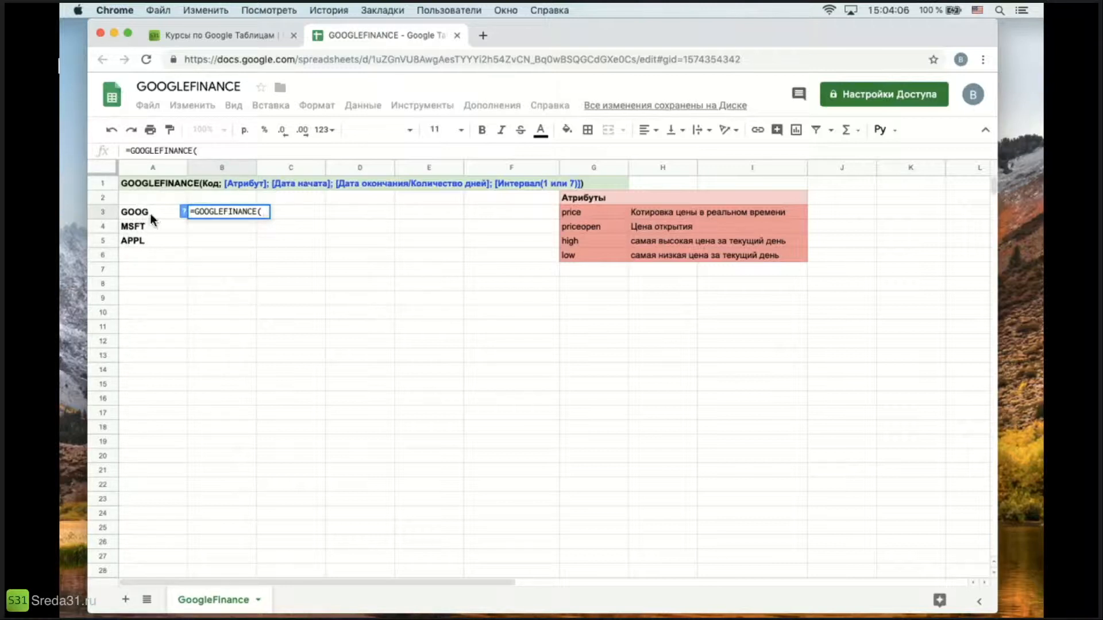
key(ctrl+space)
text("П)
key(BackSpace)
key(ctrl+space)
text(GOOG)
key(ctrl+space)
text(")
key(BackSpace)
key(BackSpace)
key(BackSpace)
key(BackSpace)
key(BackSpace)
key(BackSpace)
Complete the B3 formula as =GOOGLEFINANCE(A3), referencing the GOOG code cell, and select the finished cell.
click(132, 213)
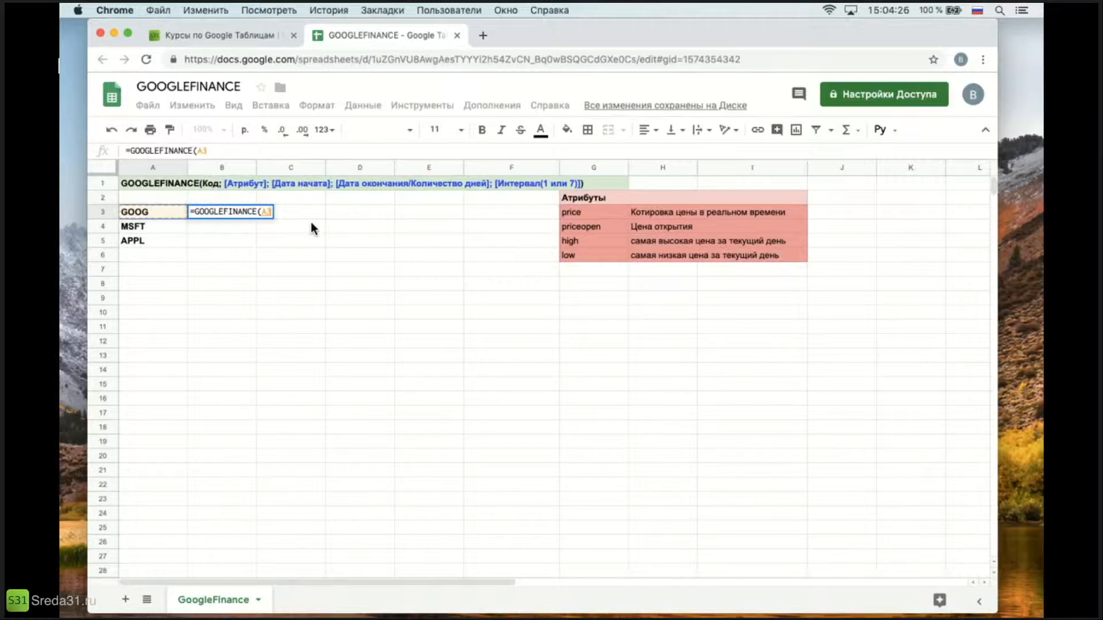
text())
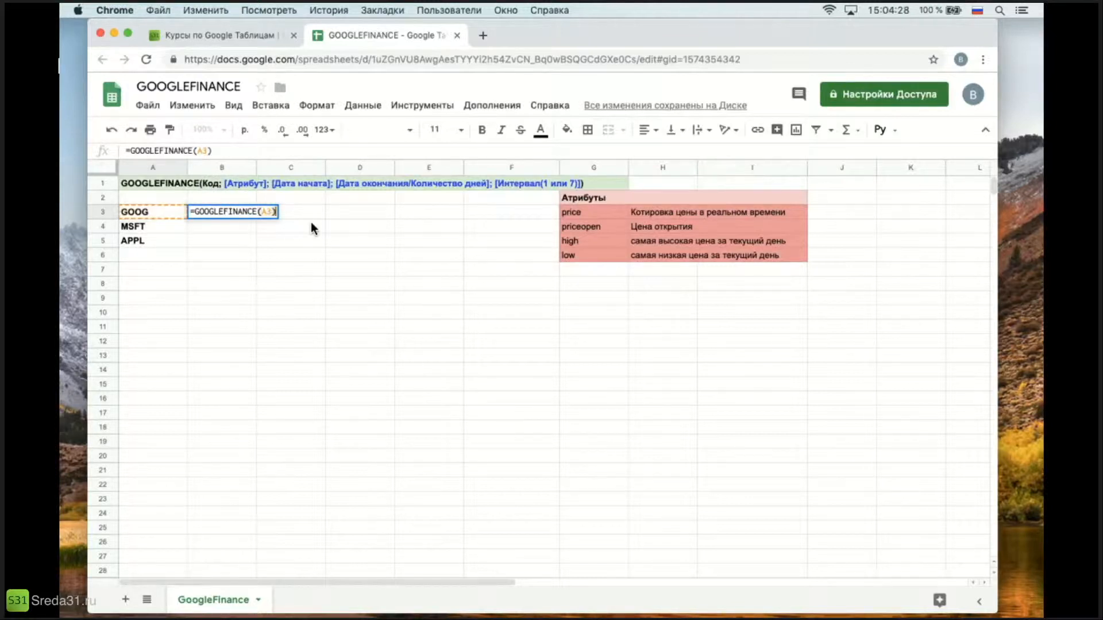
key(Return)
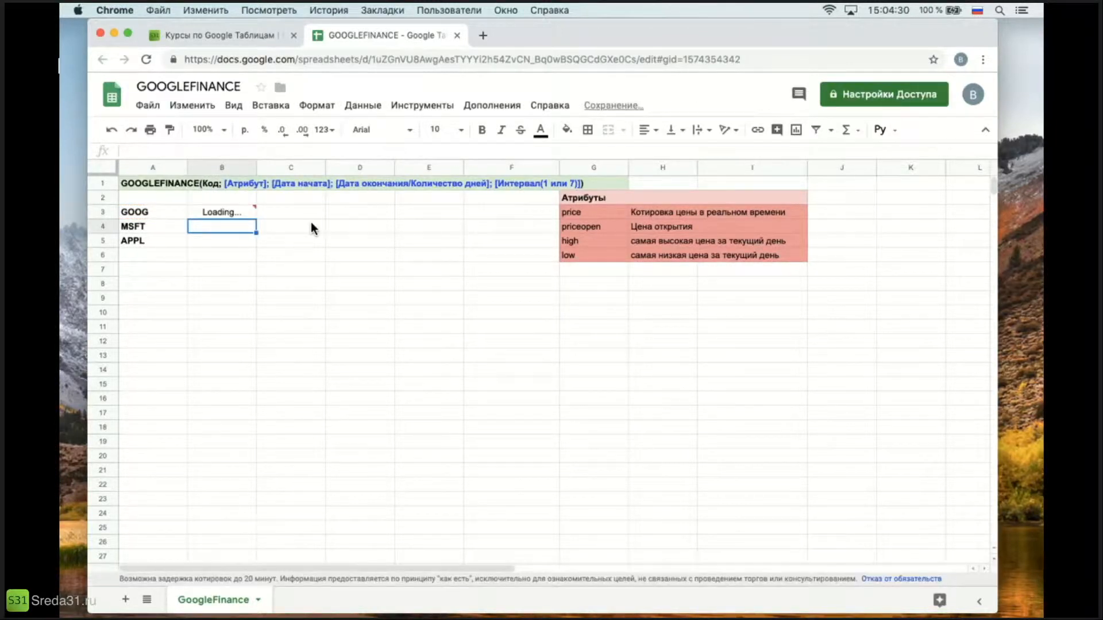
click(211, 214)
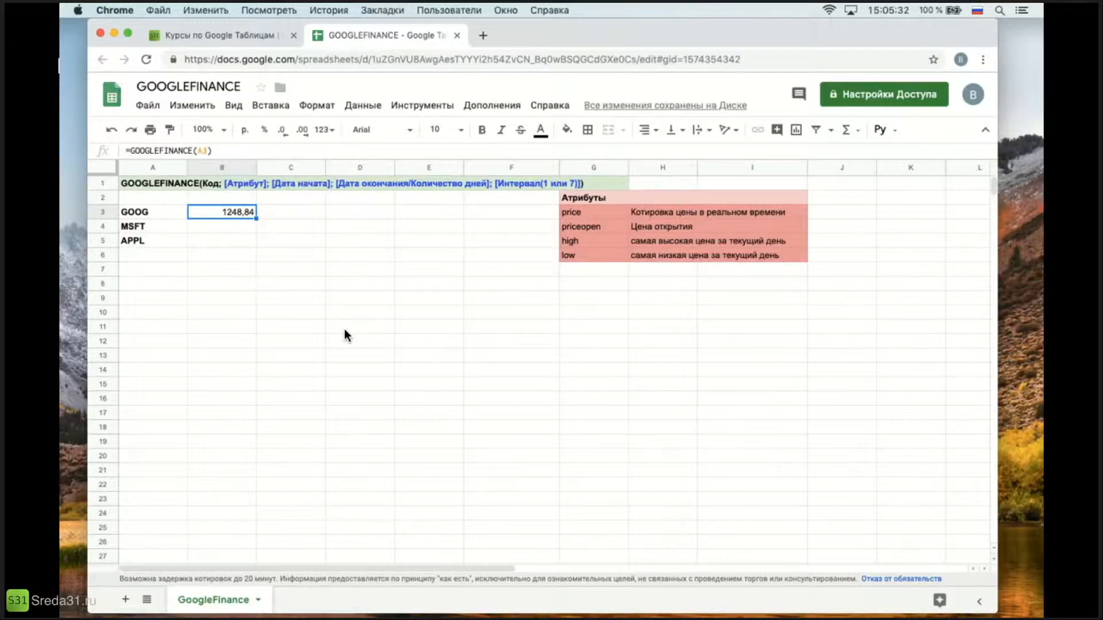
Start a GOOGLEFINANCE formula in cell B4 with the MSFT code in A4 as its first argument.
click(239, 227)
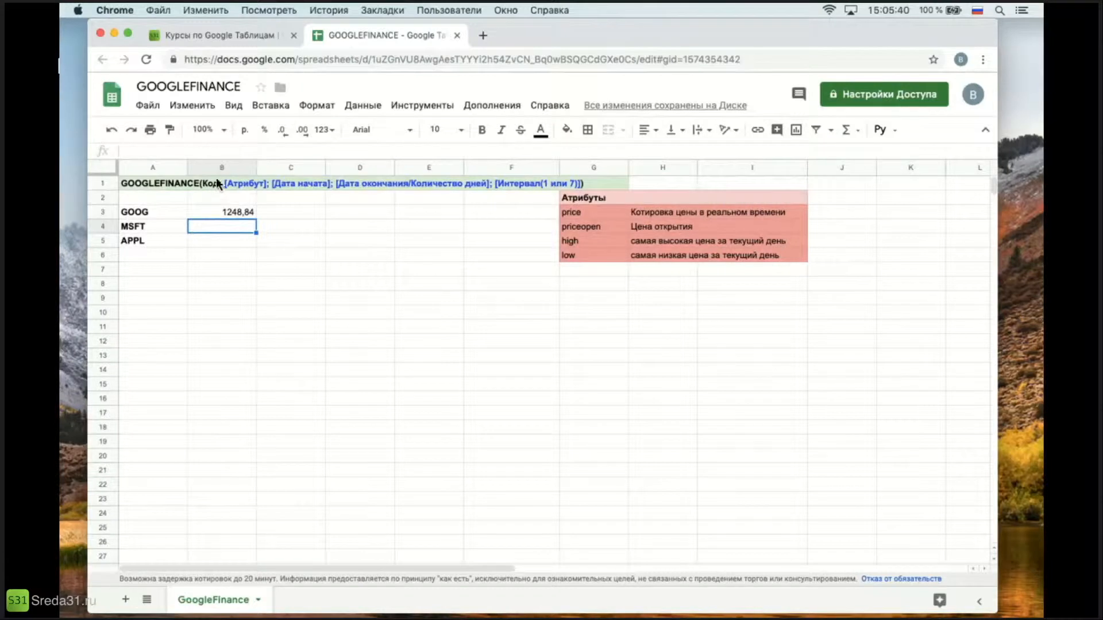
text(=пщщ)
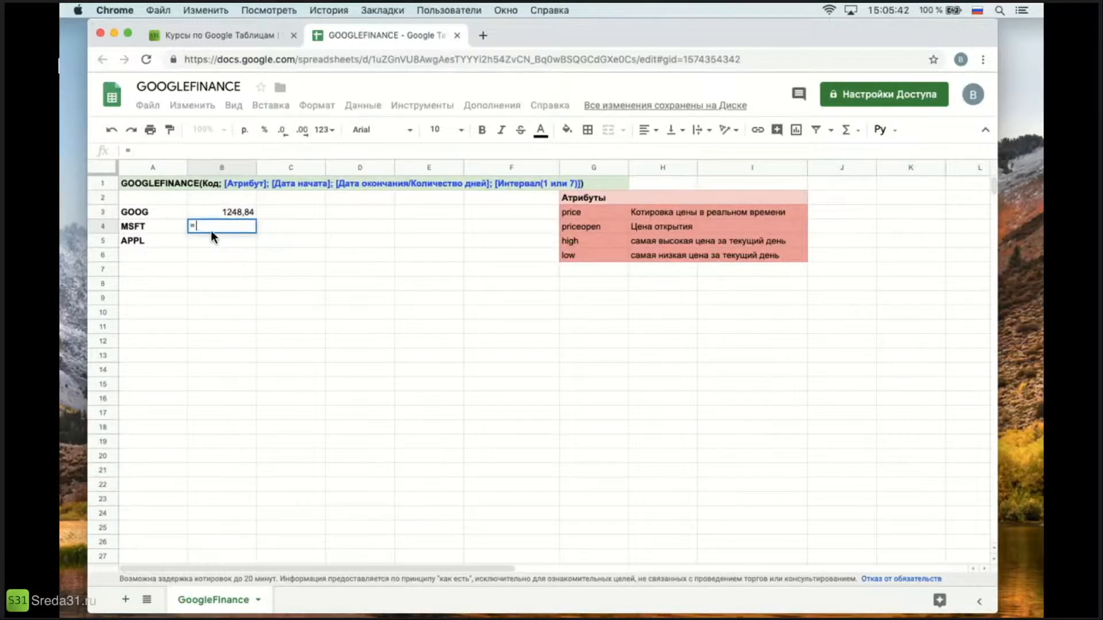
key(BackSpace)
key(BackSpace)
key(BackSpace)
key(ctrl+space)
text(goog)
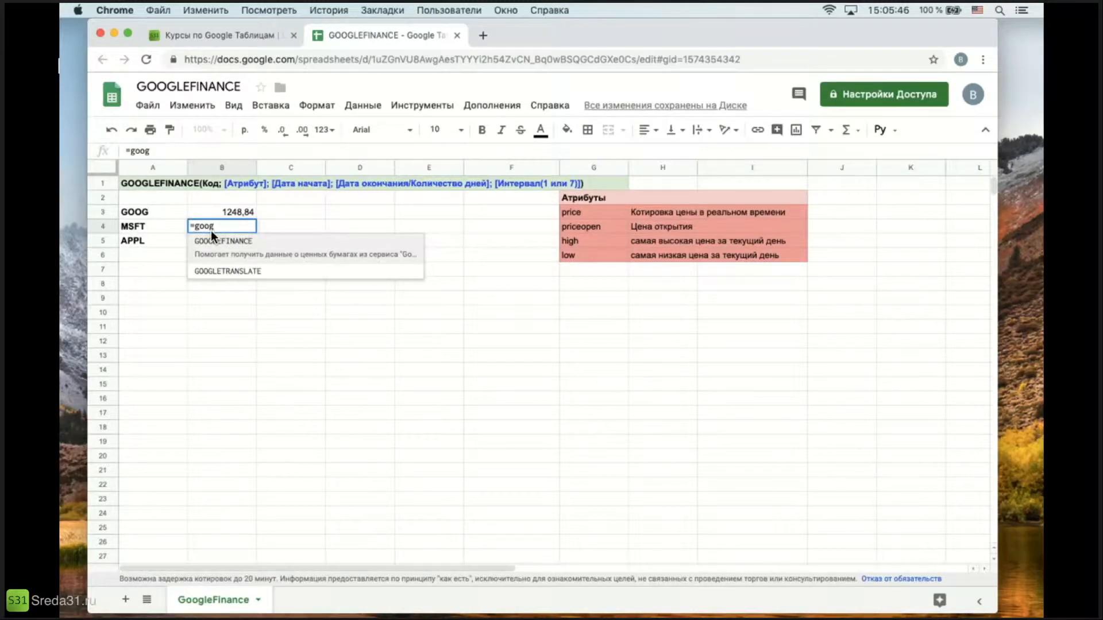
key(Tab)
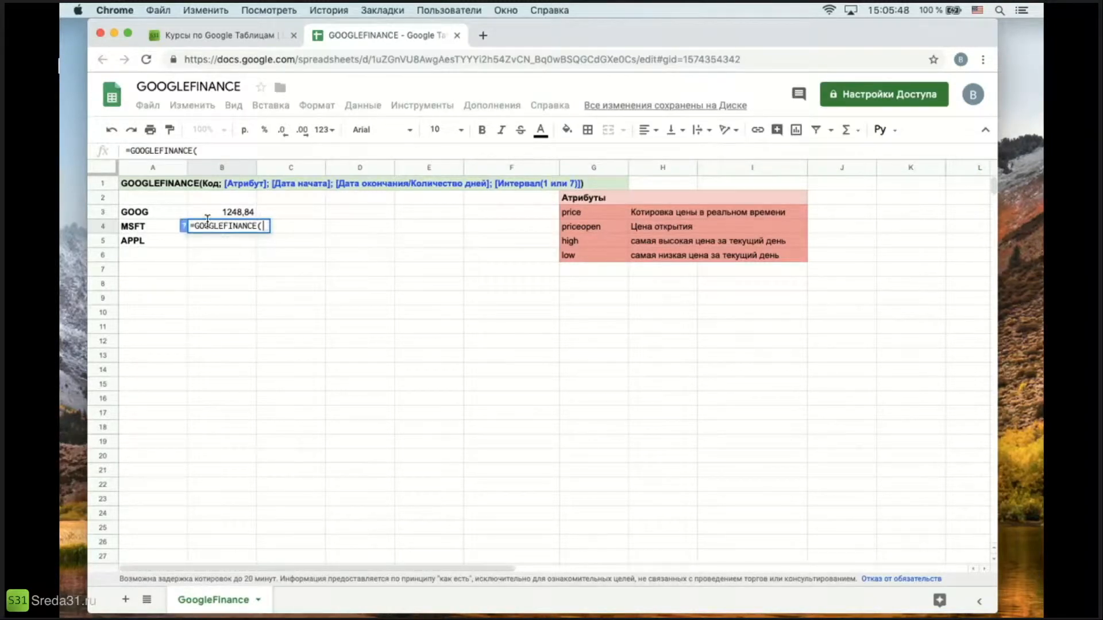
click(150, 227)
text(;)
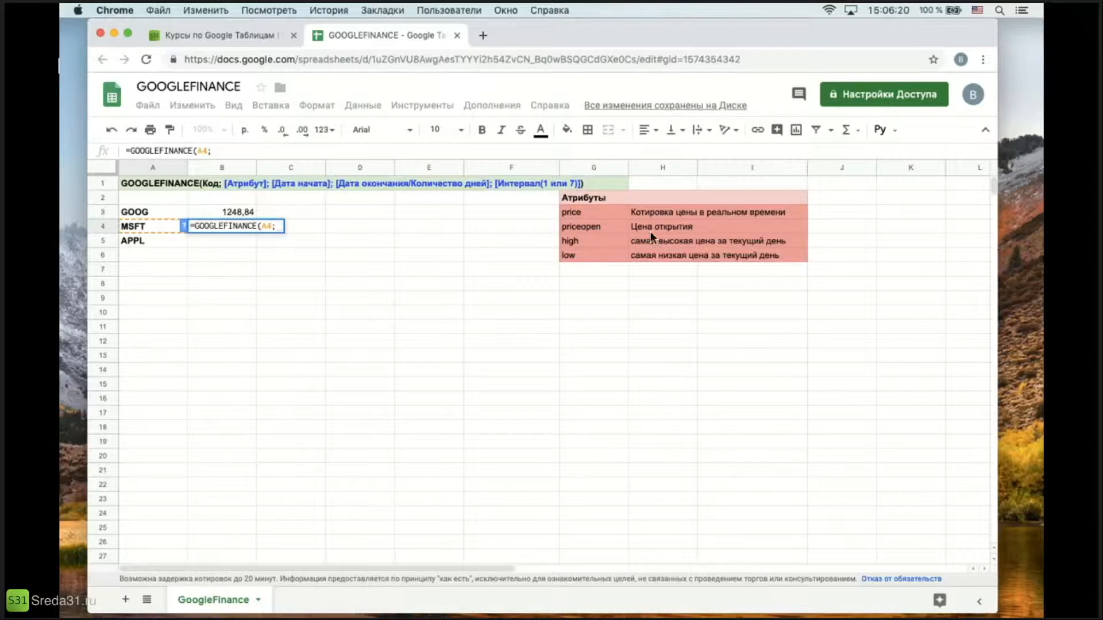
click(578, 225)
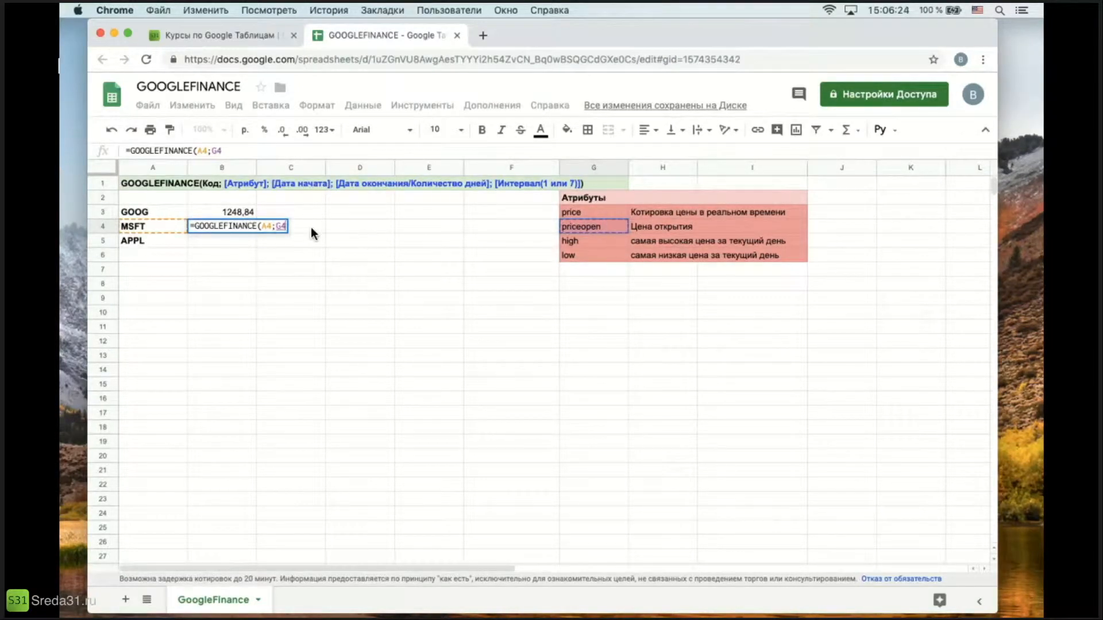
key(BackSpace)
key(BackSpace)
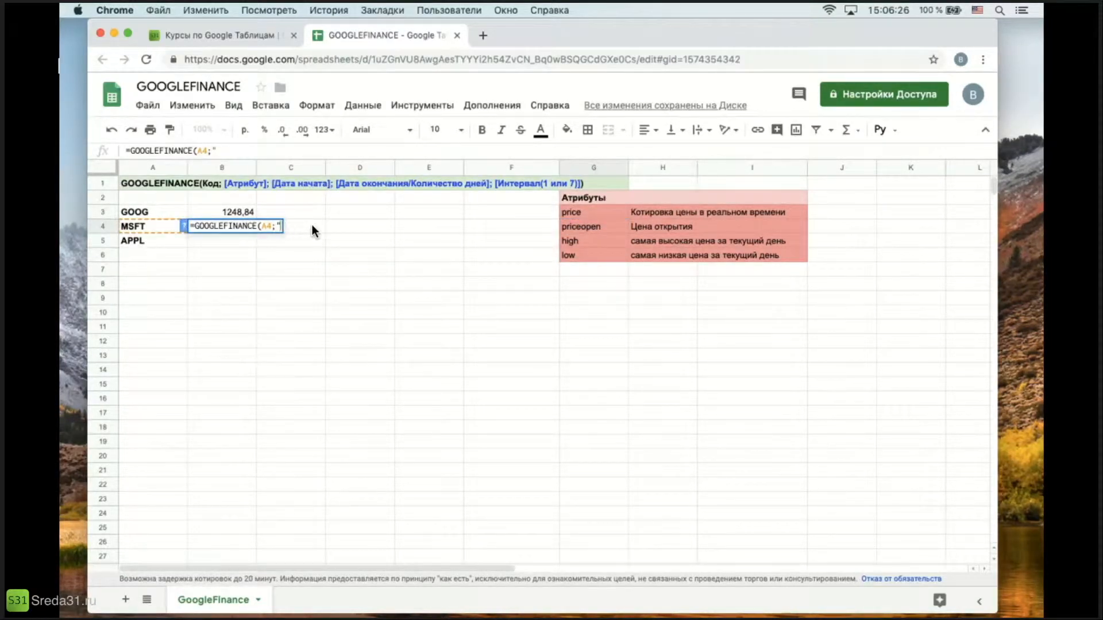
text("priceopen")
key(BackSpace)
key(BackSpace)
key(BackSpace)
key(BackSpace)
key(BackSpace)
key(BackSpace)
key(BackSpace)
key(BackSpace)
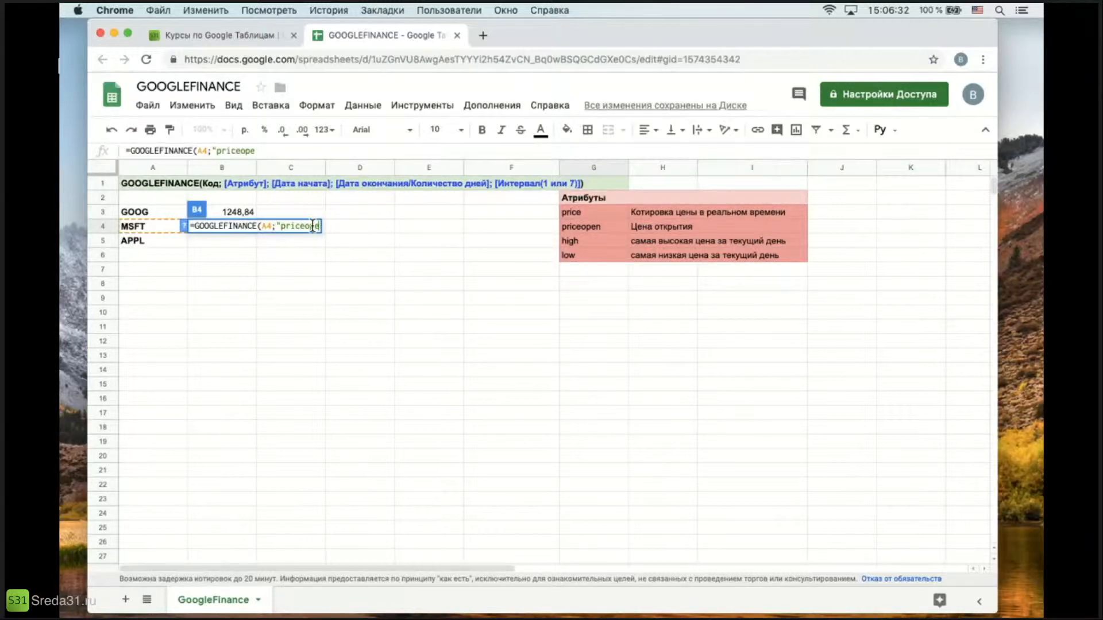
key(BackSpace)
key(BackSpace)
key(BackSpace)
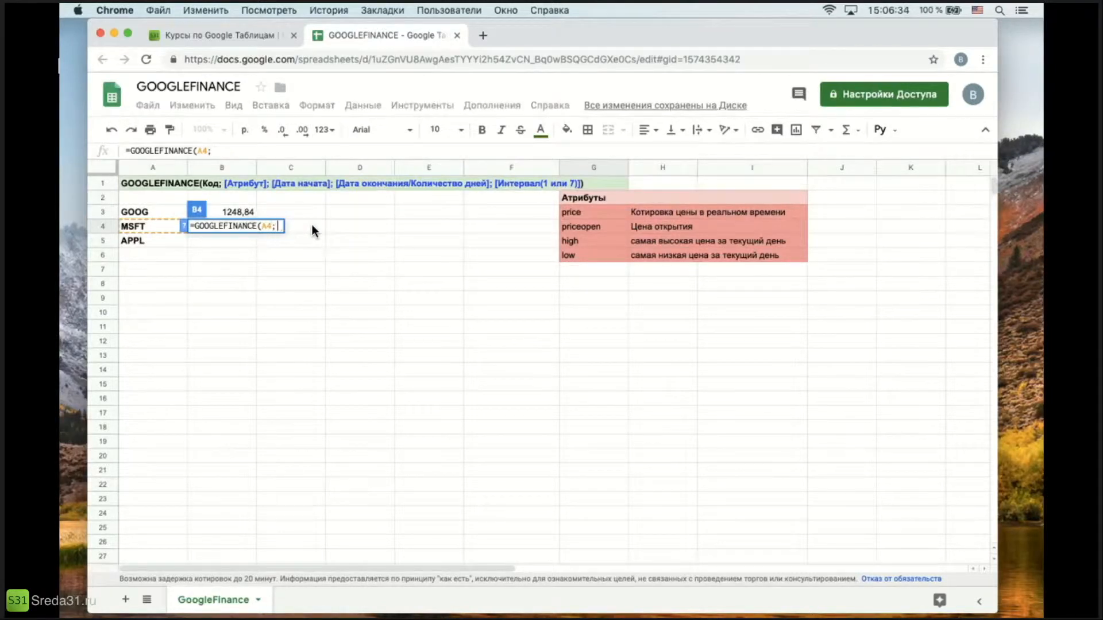
Complete the B4 formula as =GOOGLEFINANCE(A4;G4), using the priceopen cell as the attribute, and select the finished cell.
click(595, 225)
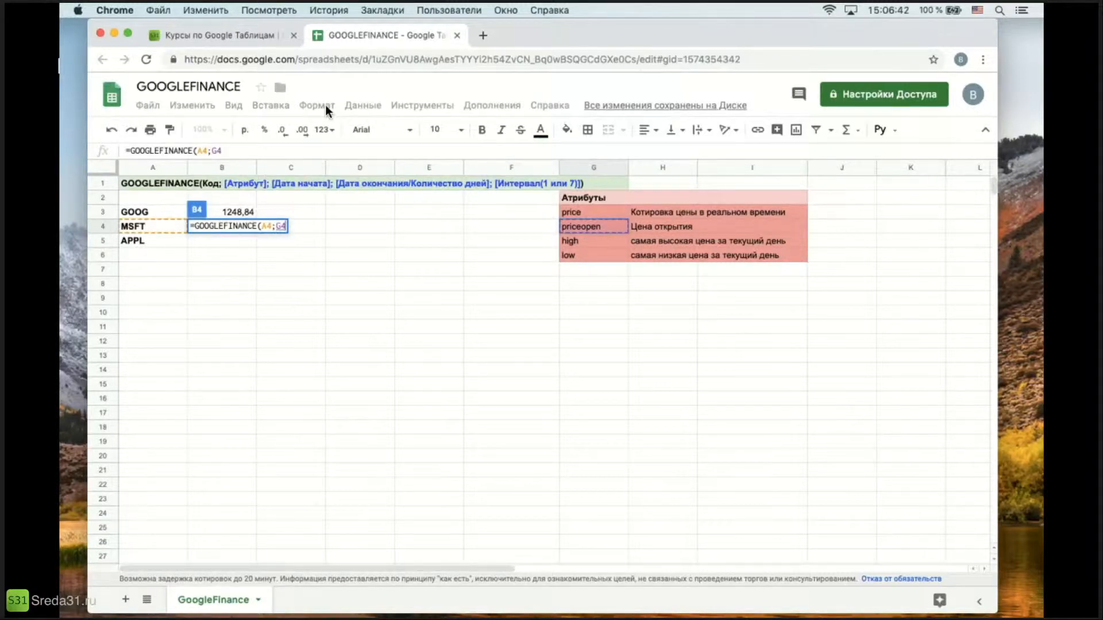
text())
key(Return)
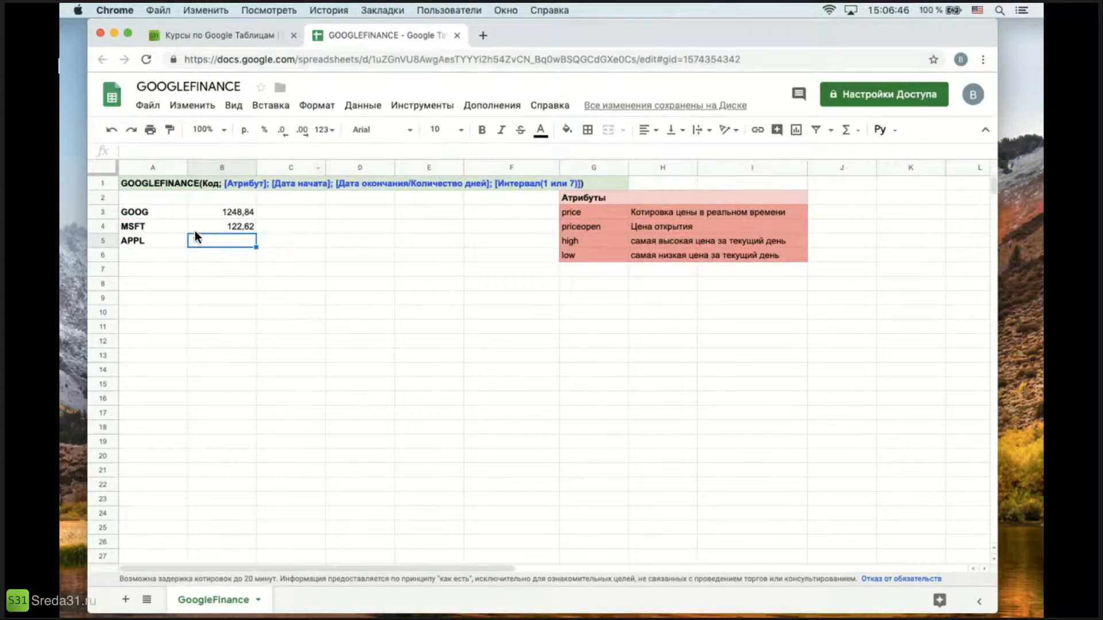
click(230, 226)
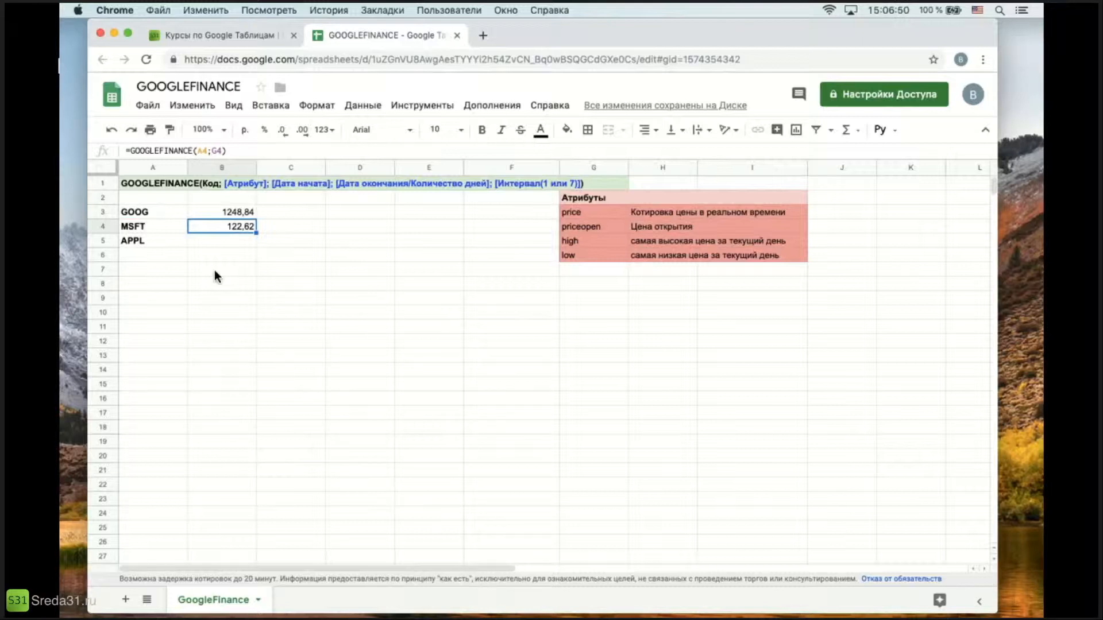
click(231, 241)
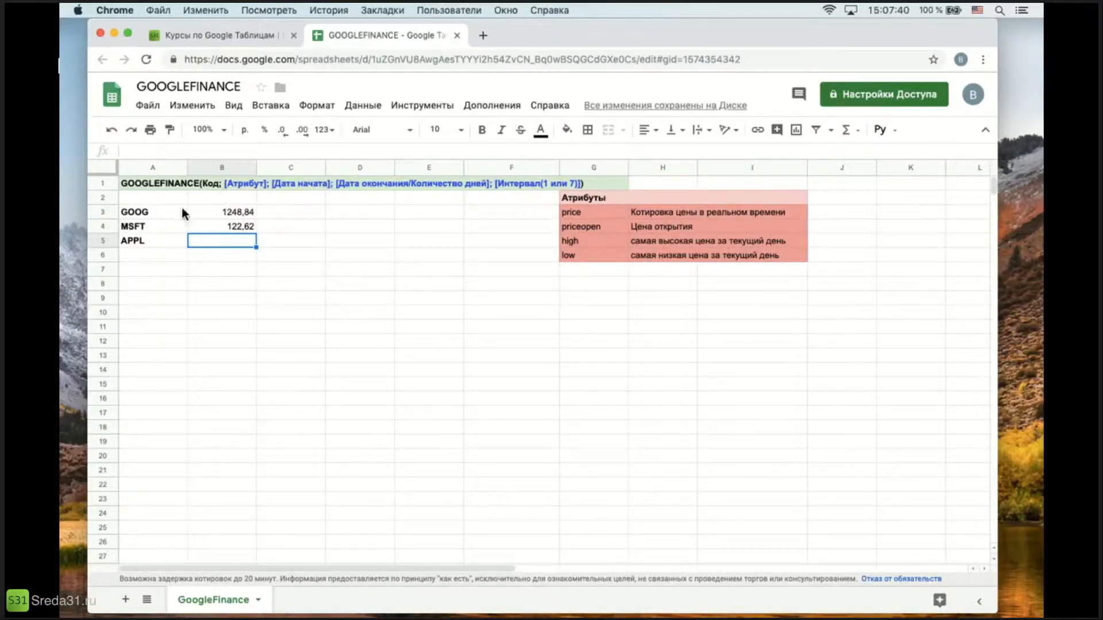
click(232, 212)
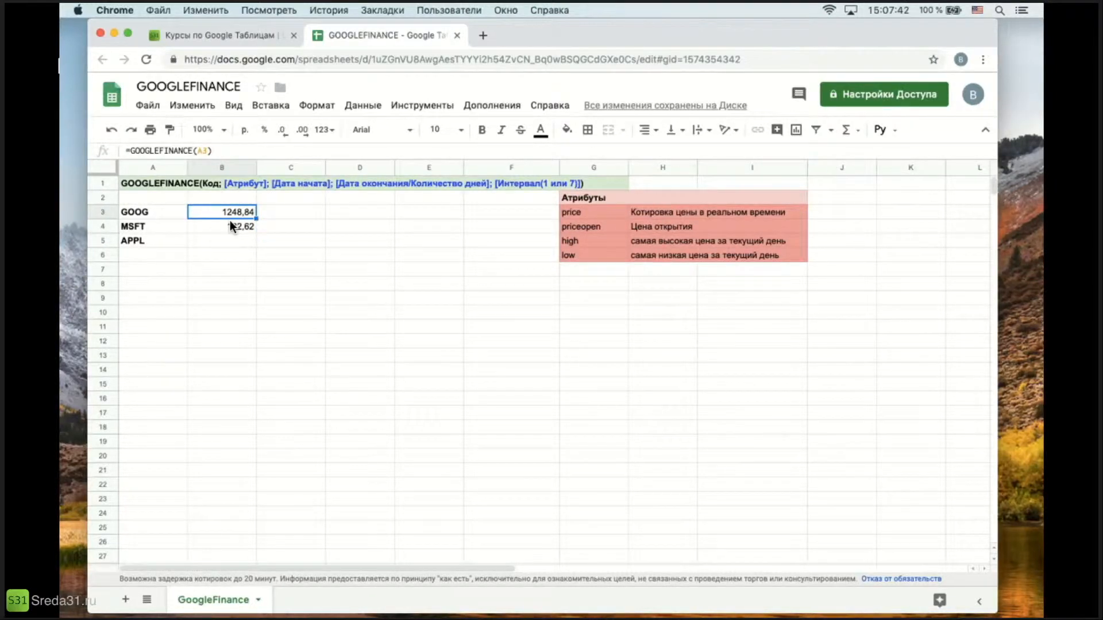
click(226, 225)
Enter =GOOGLEFINANCE(A5;G5) in cell B5, using the APPL code and the high attribute.
click(225, 240)
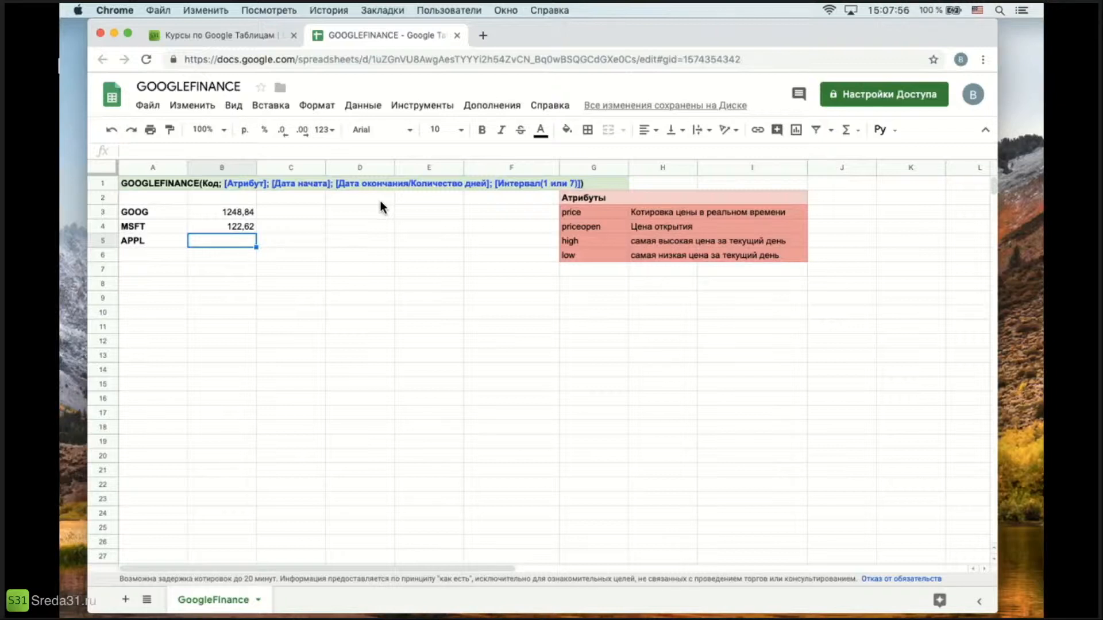
text(=goog)
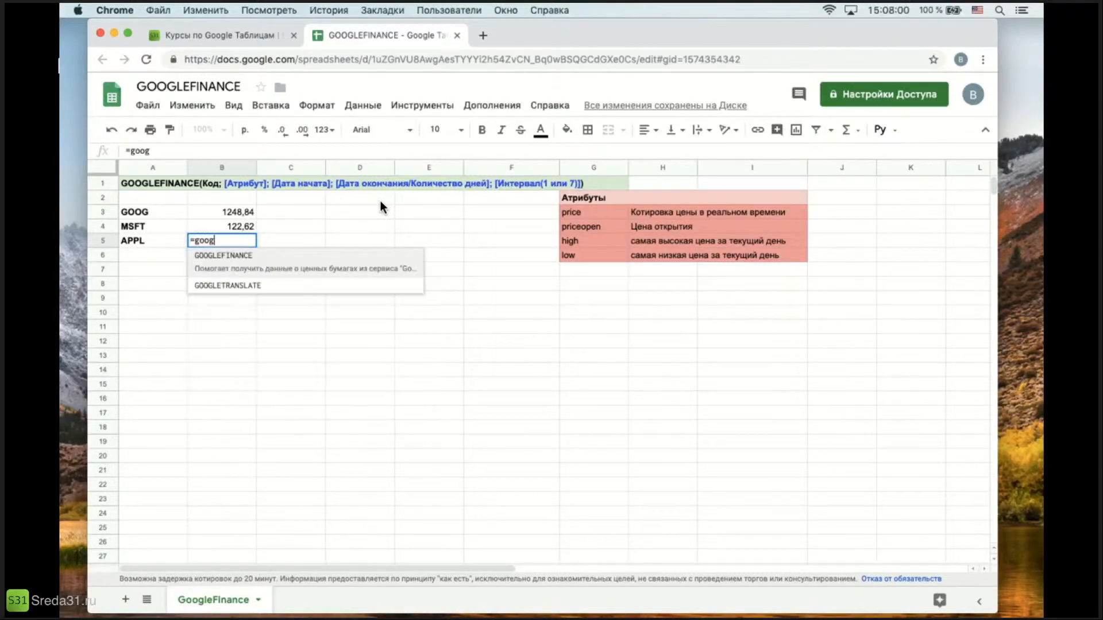
key(Tab)
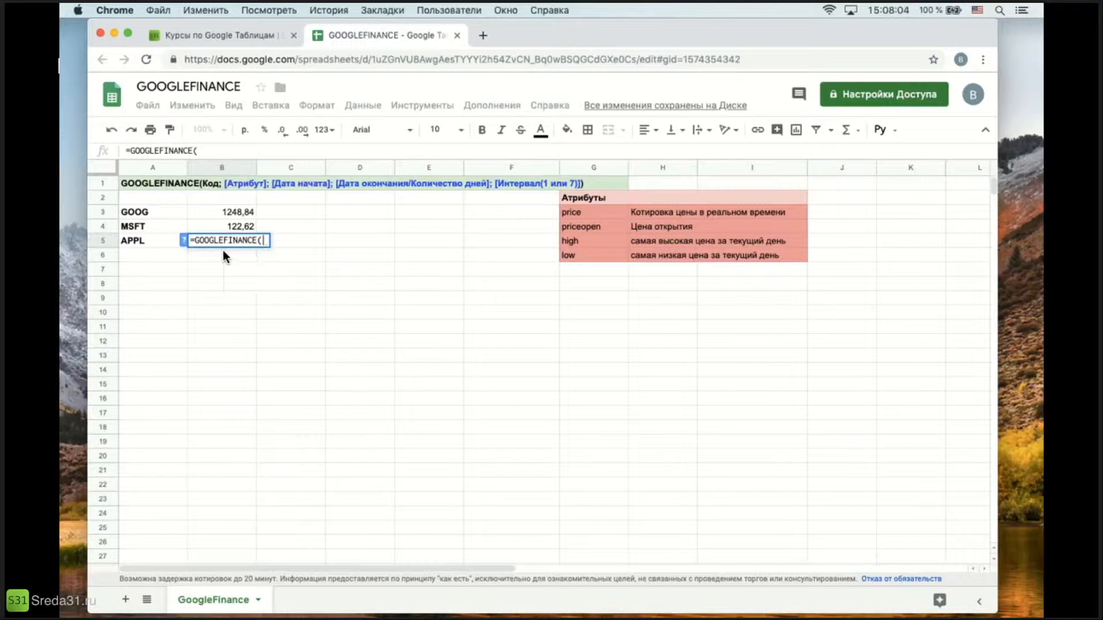
click(121, 241)
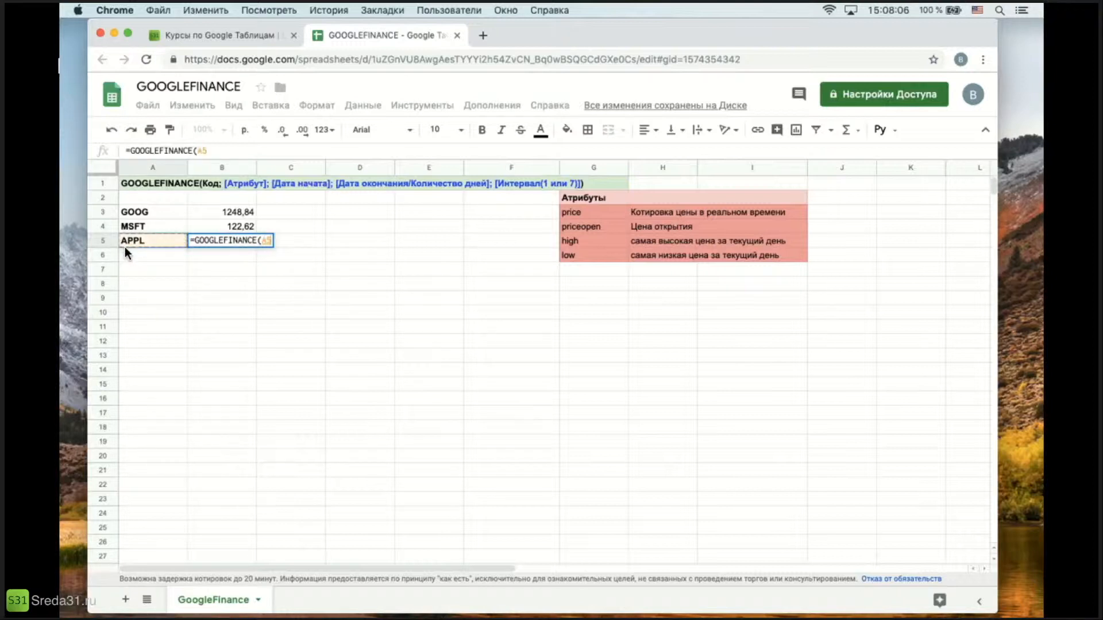
text(;)
click(580, 241)
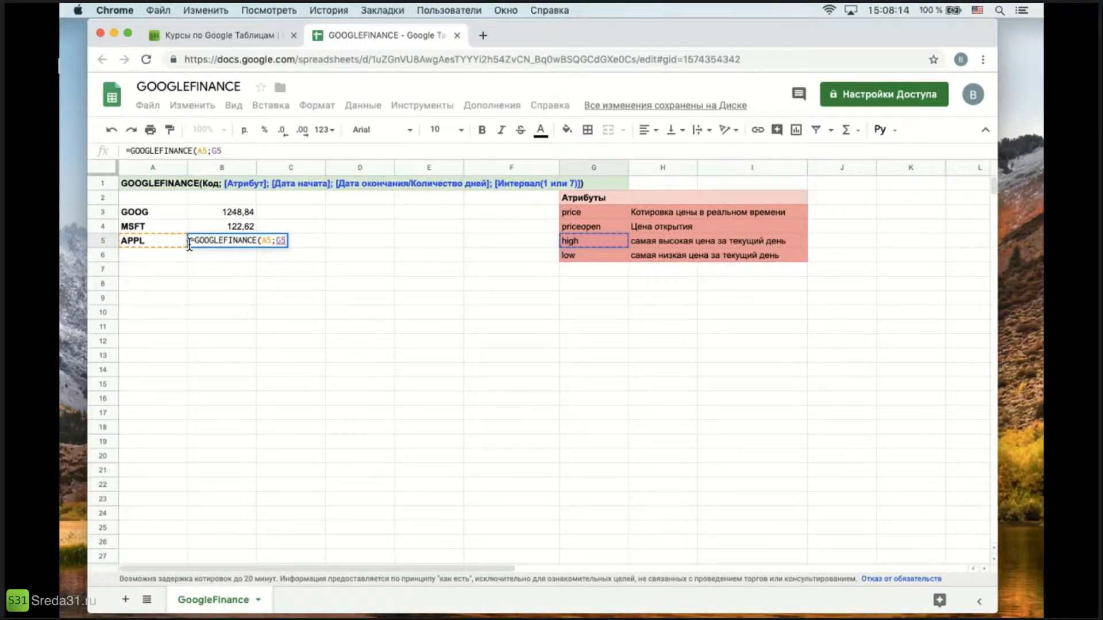
text(;)
key(BackSpace)
text())
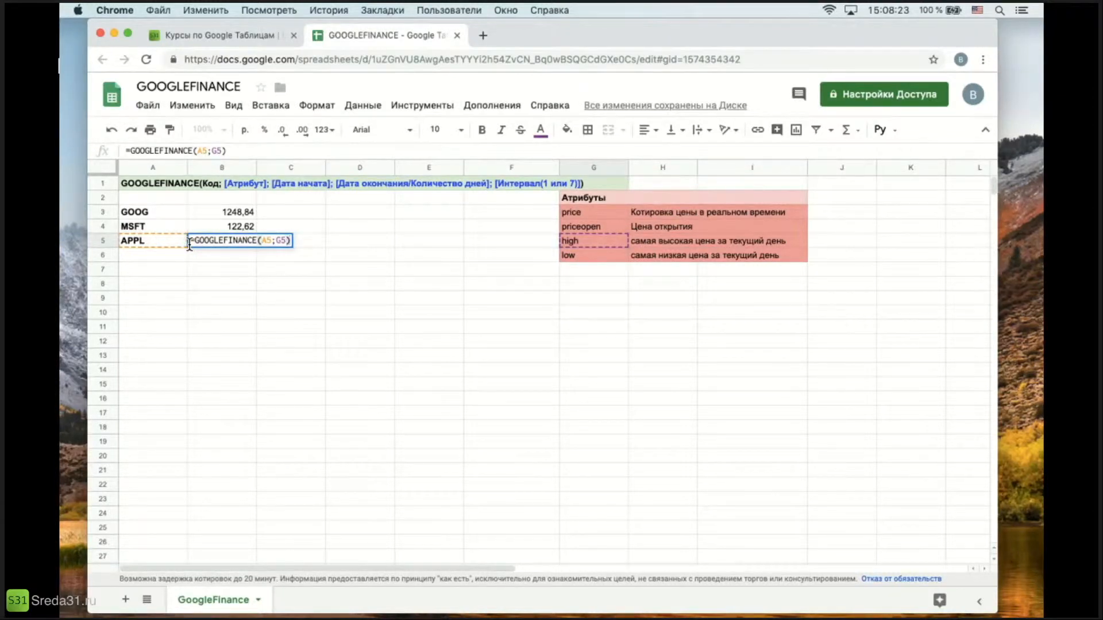
key(Return)
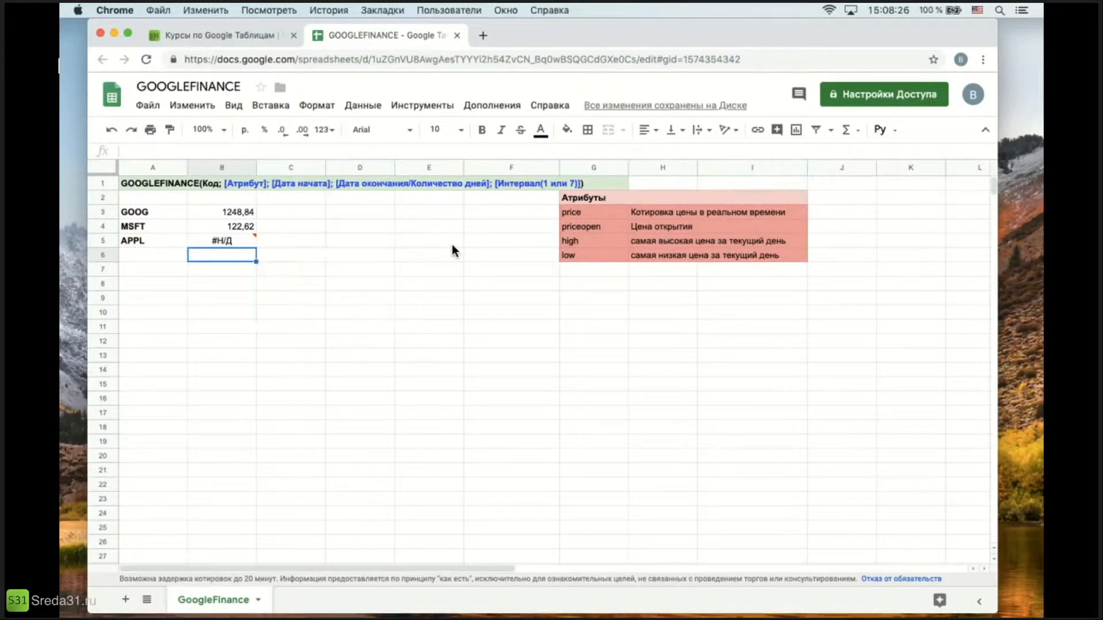
Enter the date 12/5/2015 in cell F3 and 14/5/2015 in cell F4.
click(586, 273)
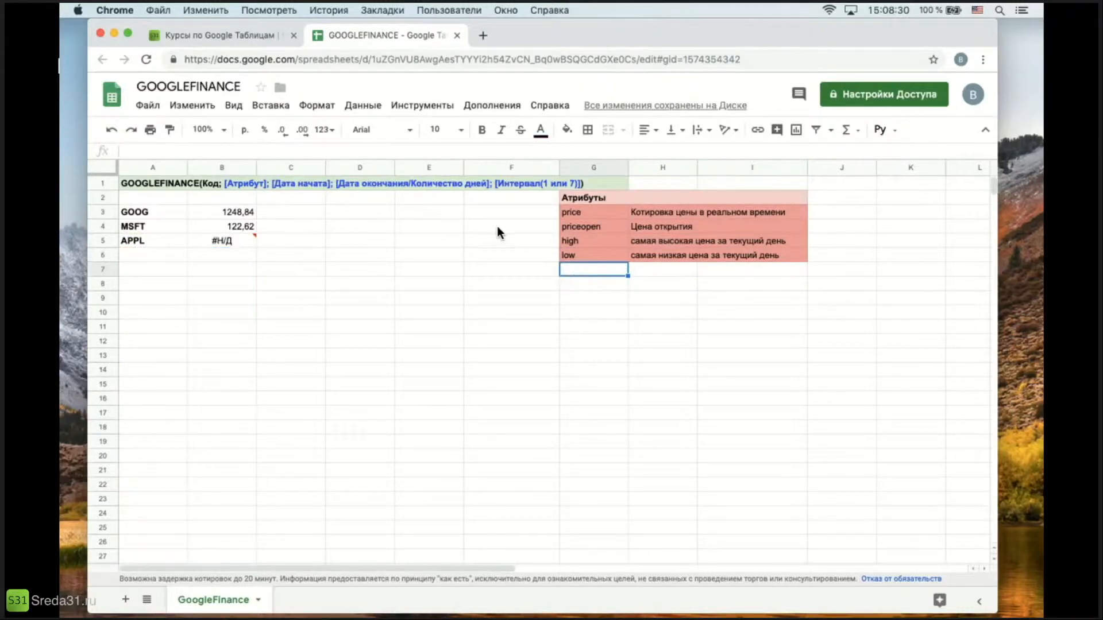
click(483, 214)
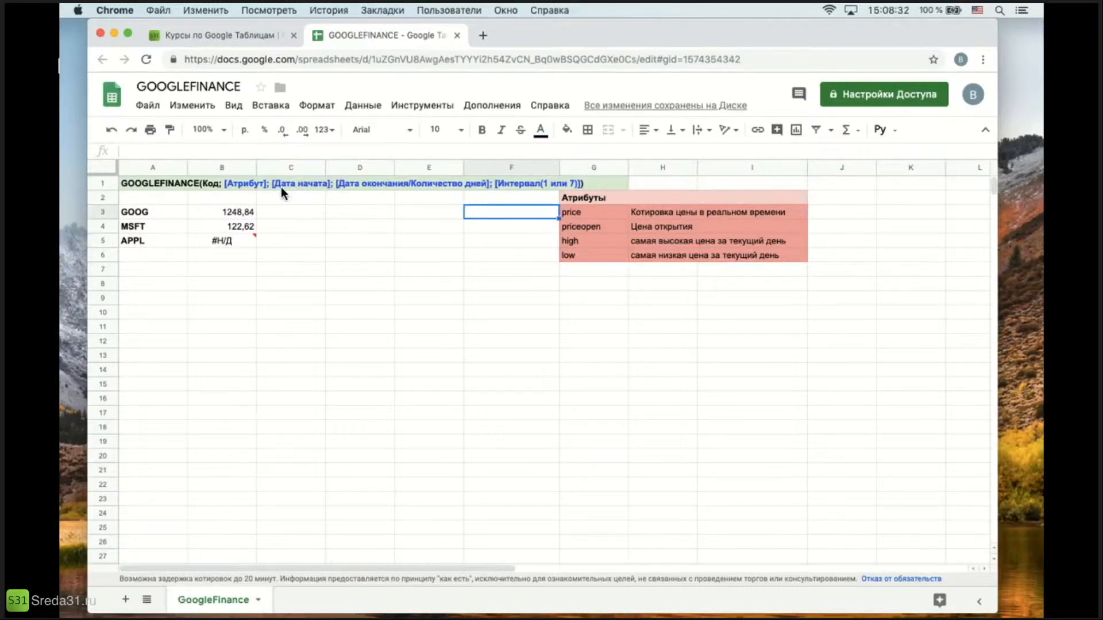
mouse_move(228, 239)
text(12/)
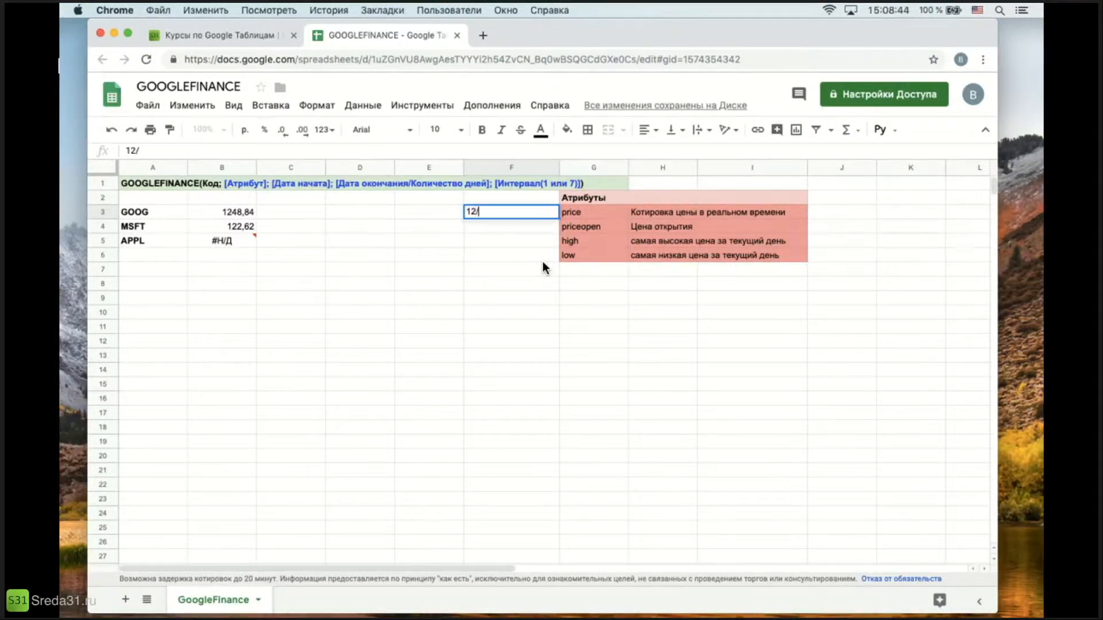
text(5/2015)
key(Return)
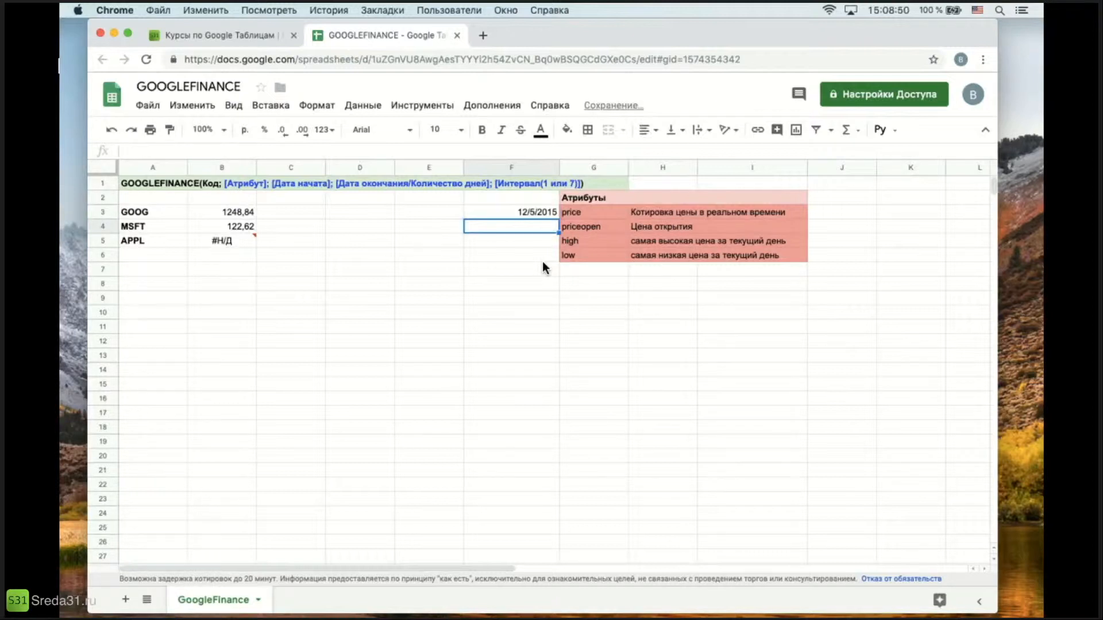
text(14/)
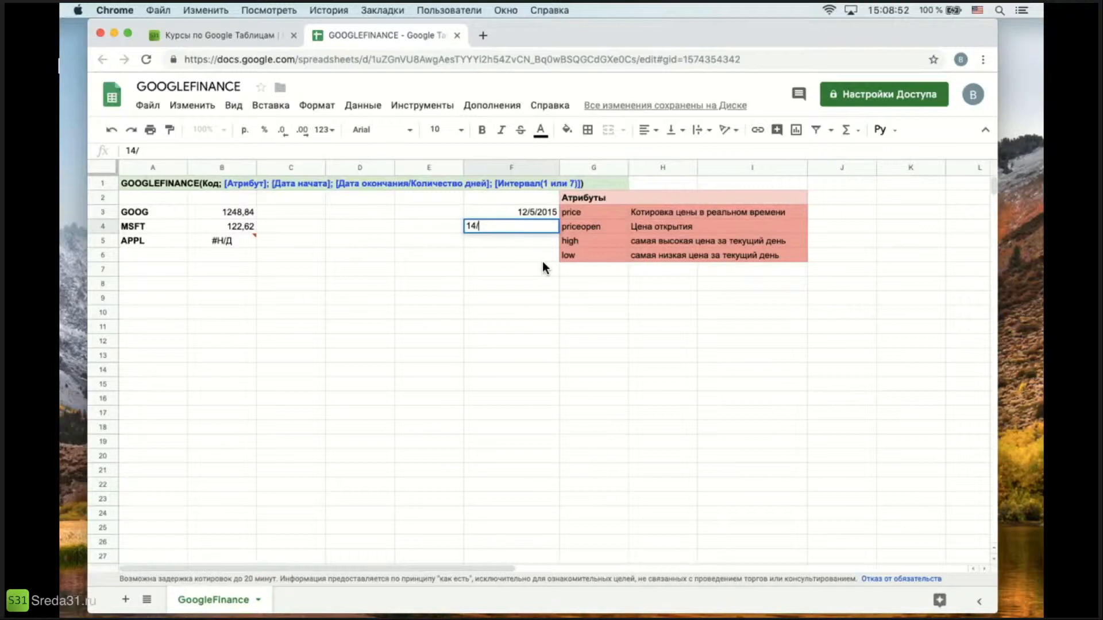
text(5/2015)
key(Return)
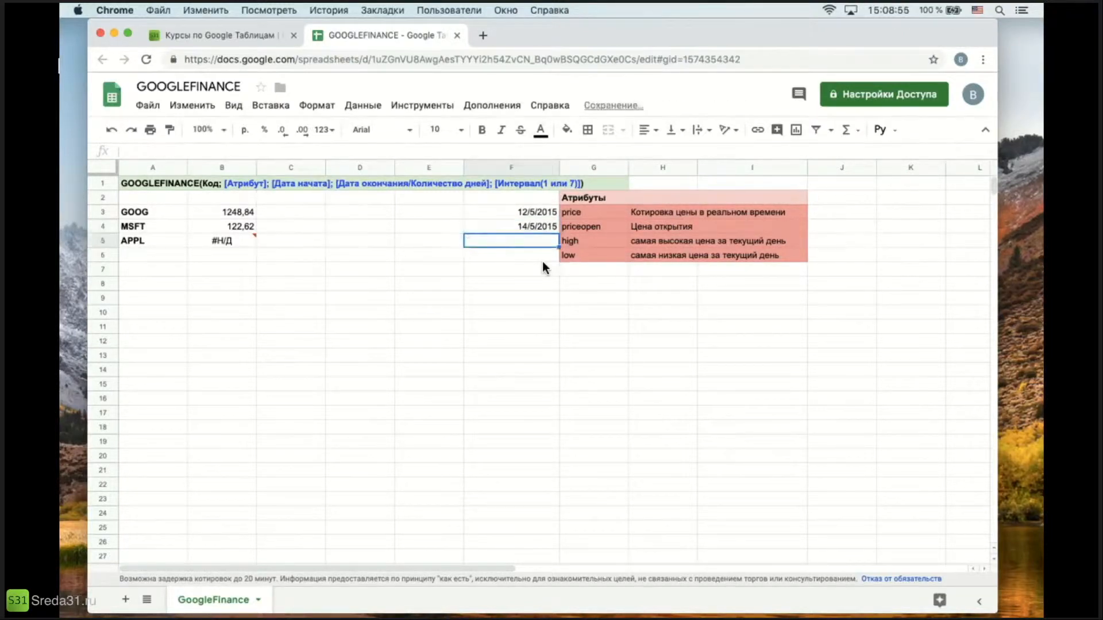
Extend the B5 formula to =GOOGLEFINANCE(A5;G5;F3;F4), using the F3 and F4 dates as the start and end dates.
click(518, 213)
key(Down)
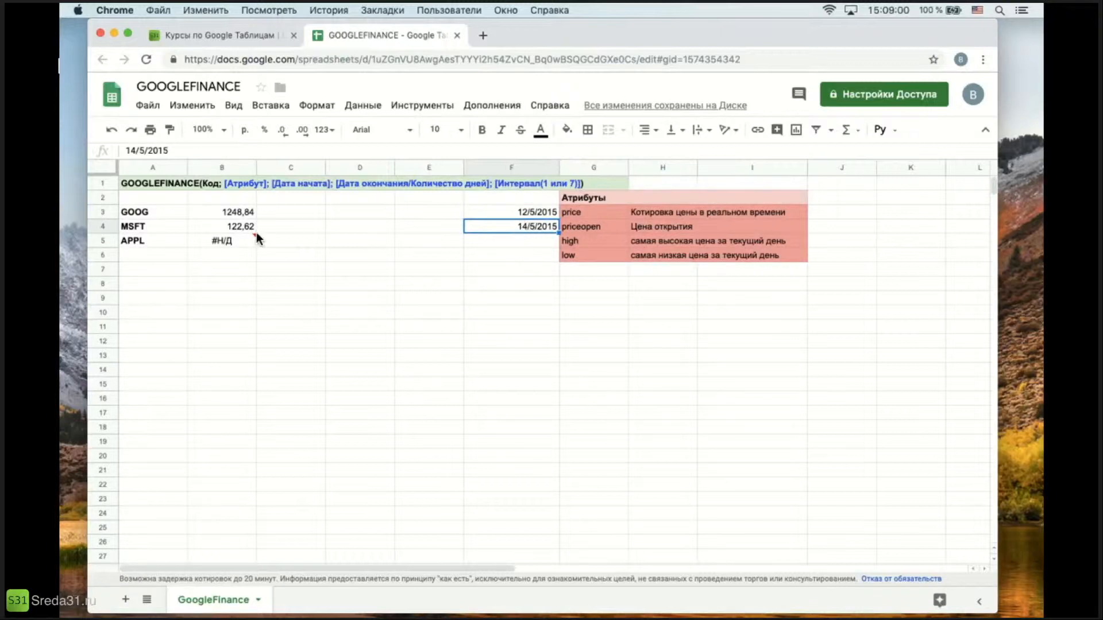
double_click(224, 240)
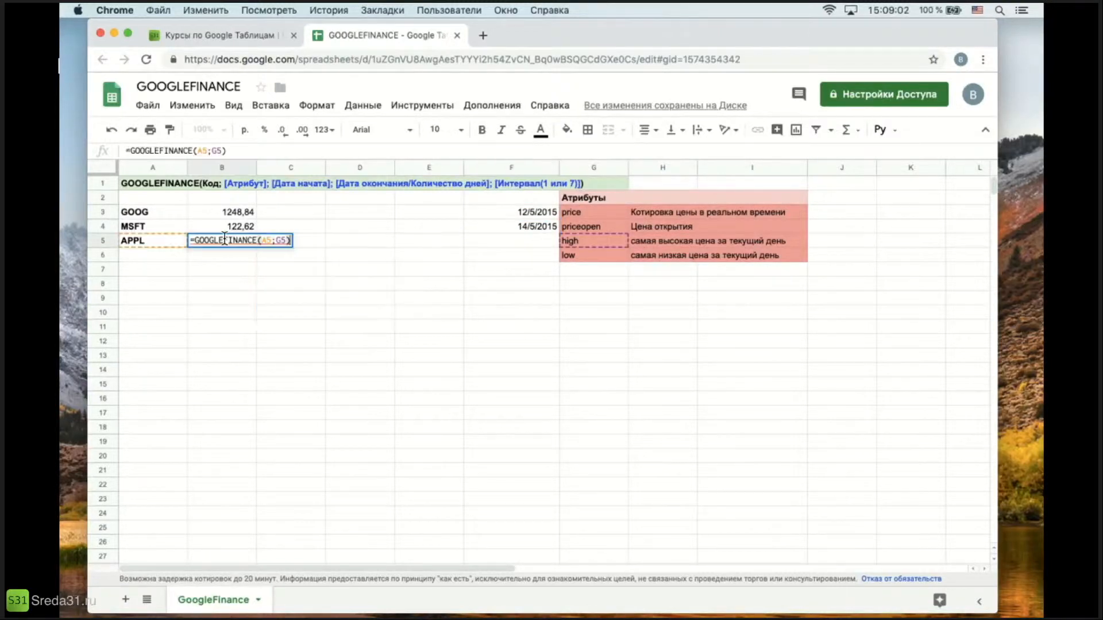
click(291, 241)
key(BackSpace)
text(;)
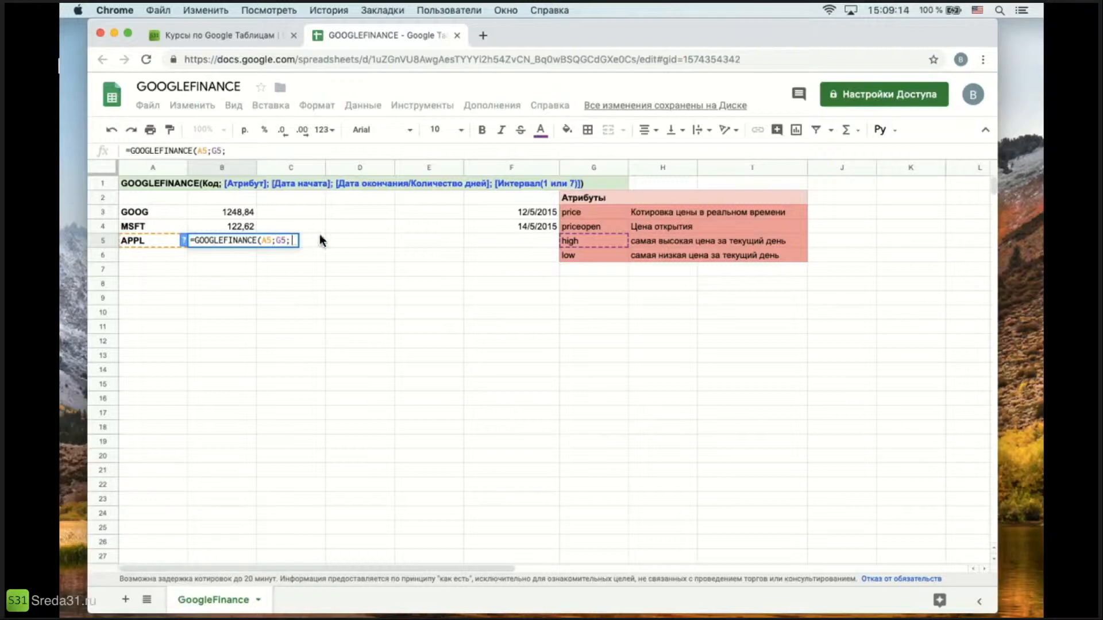
click(524, 212)
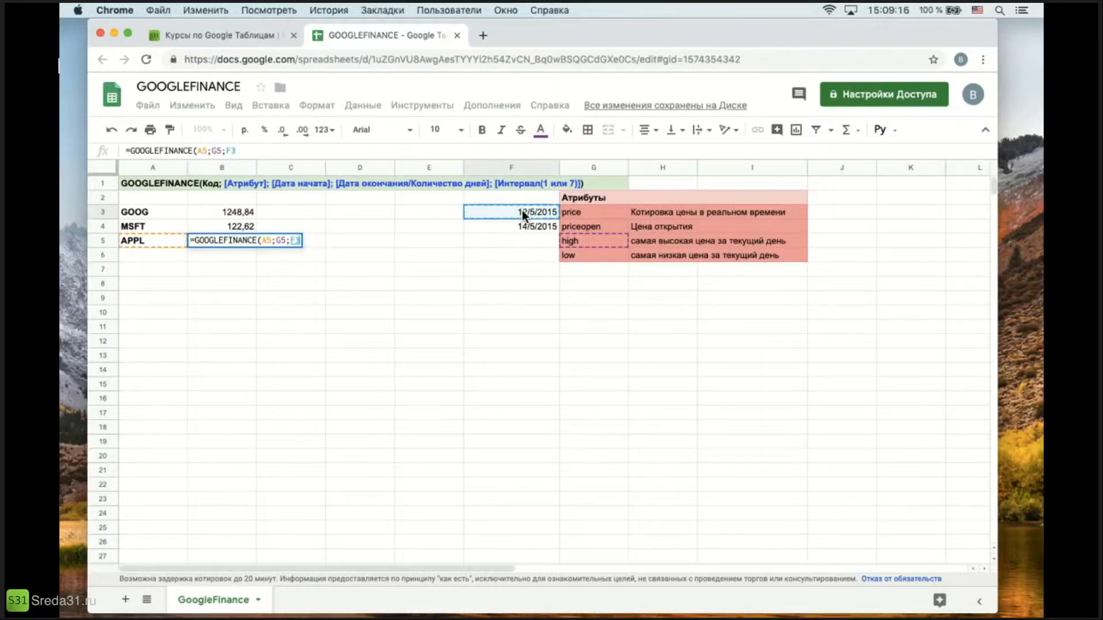
text(;)
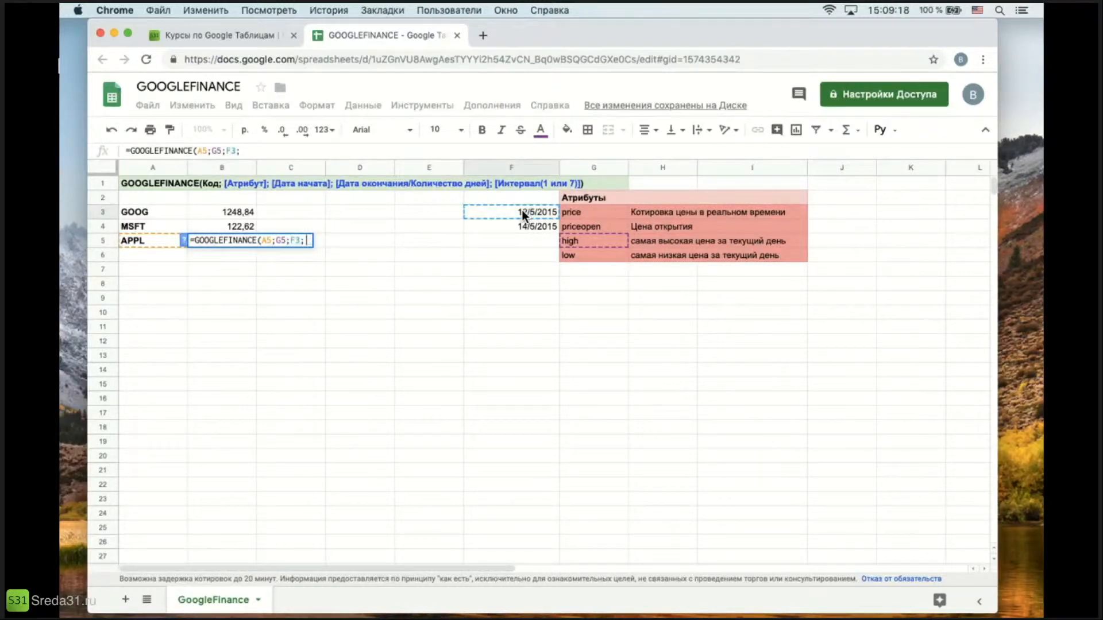
click(524, 227)
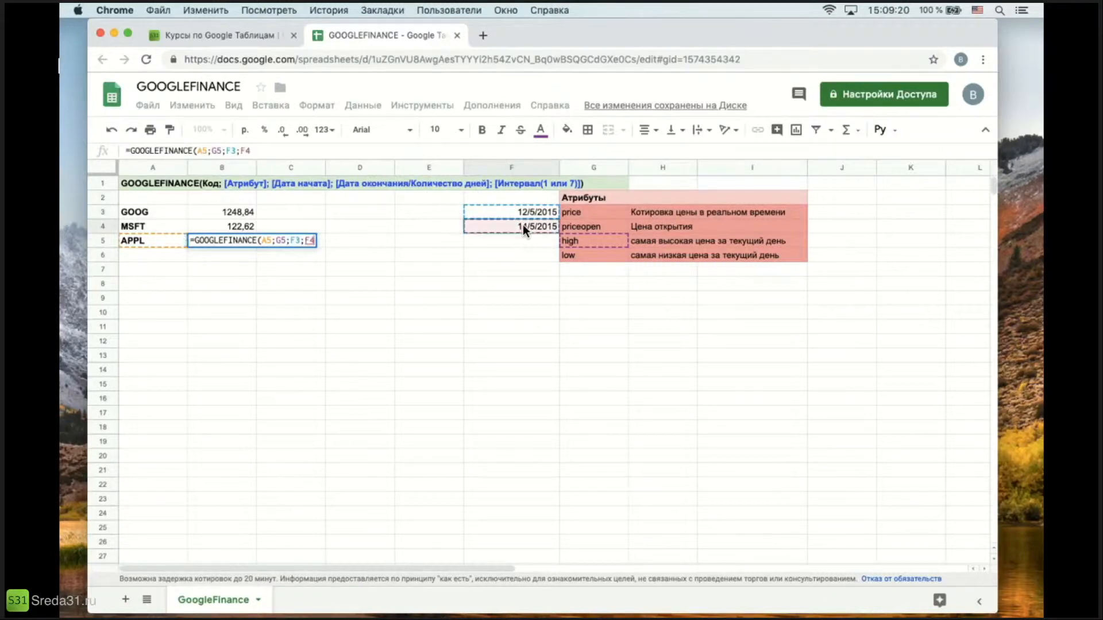
text())
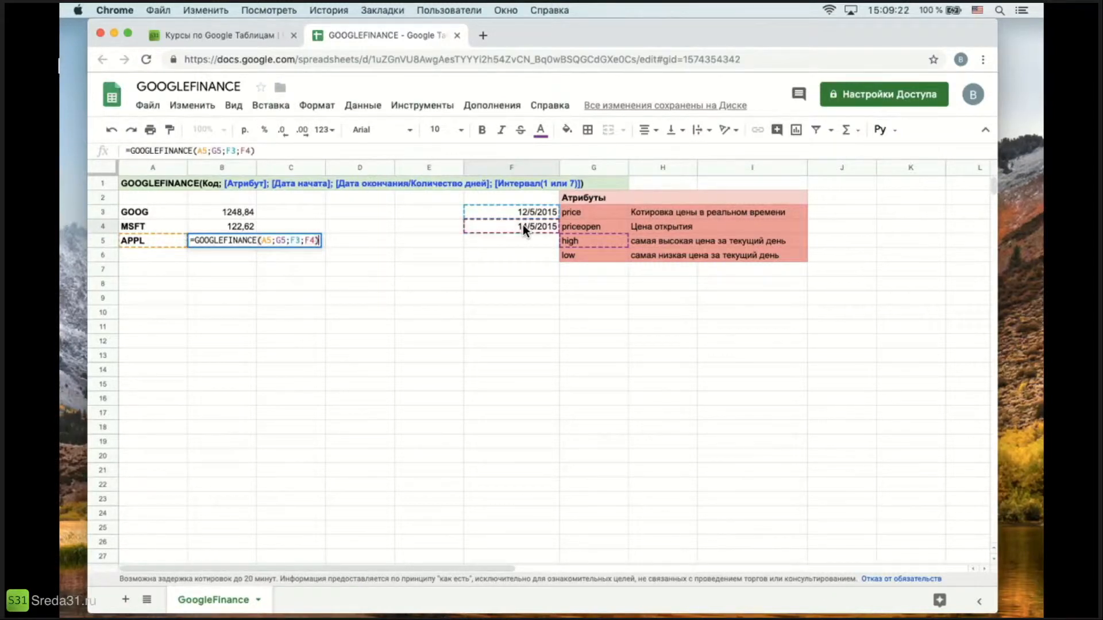
key(Return)
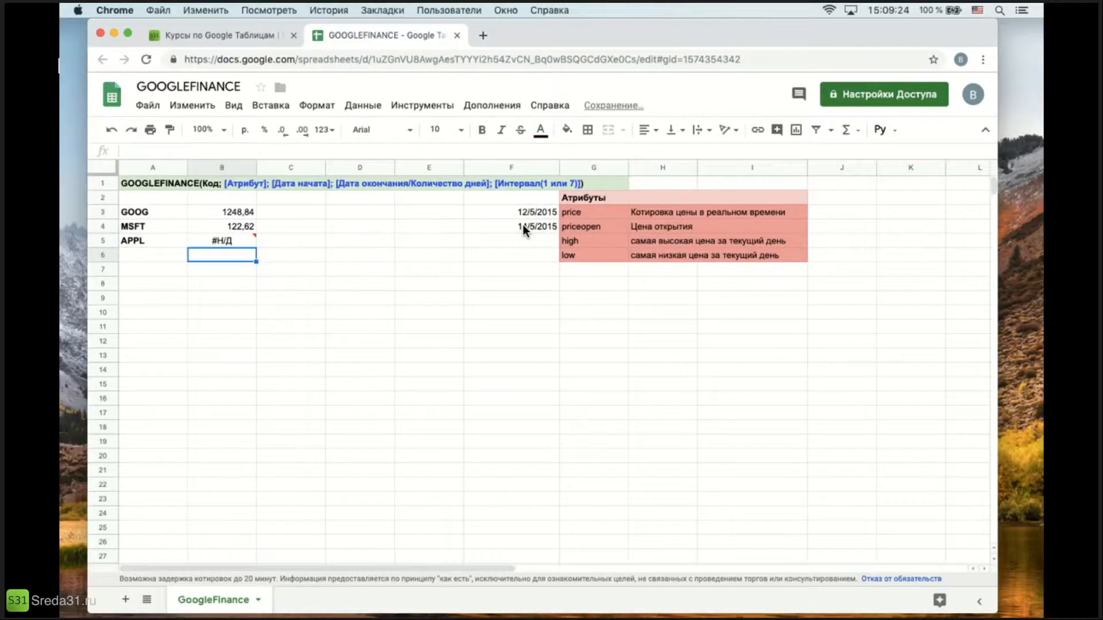
Check the error on B5 and replace the code in A5 with MSFT copied from A4.
mouse_move(208, 244)
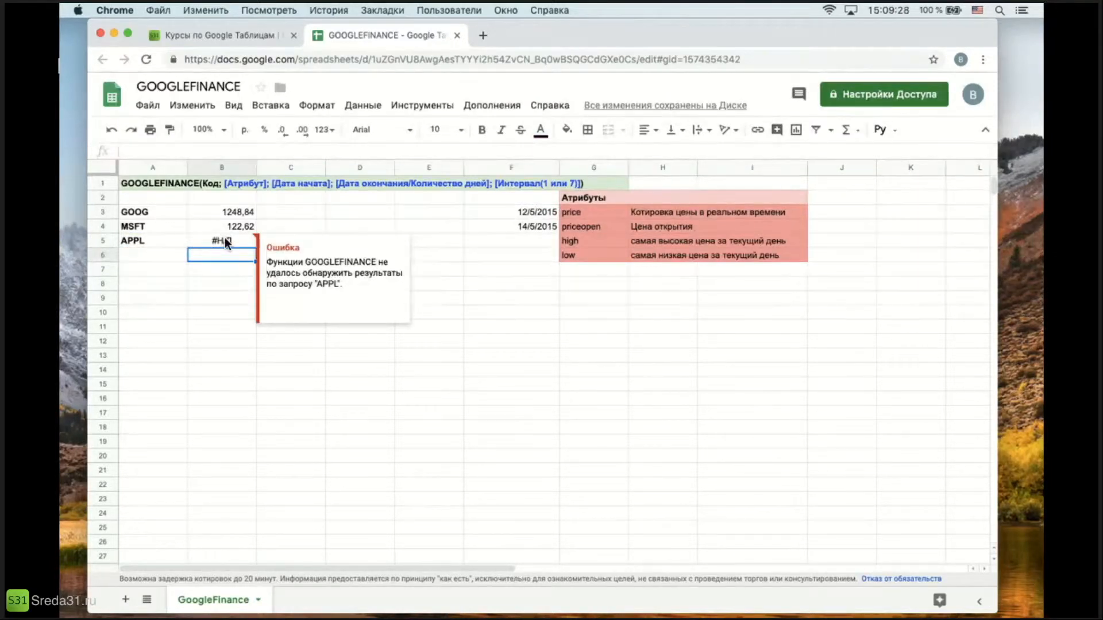
click(225, 242)
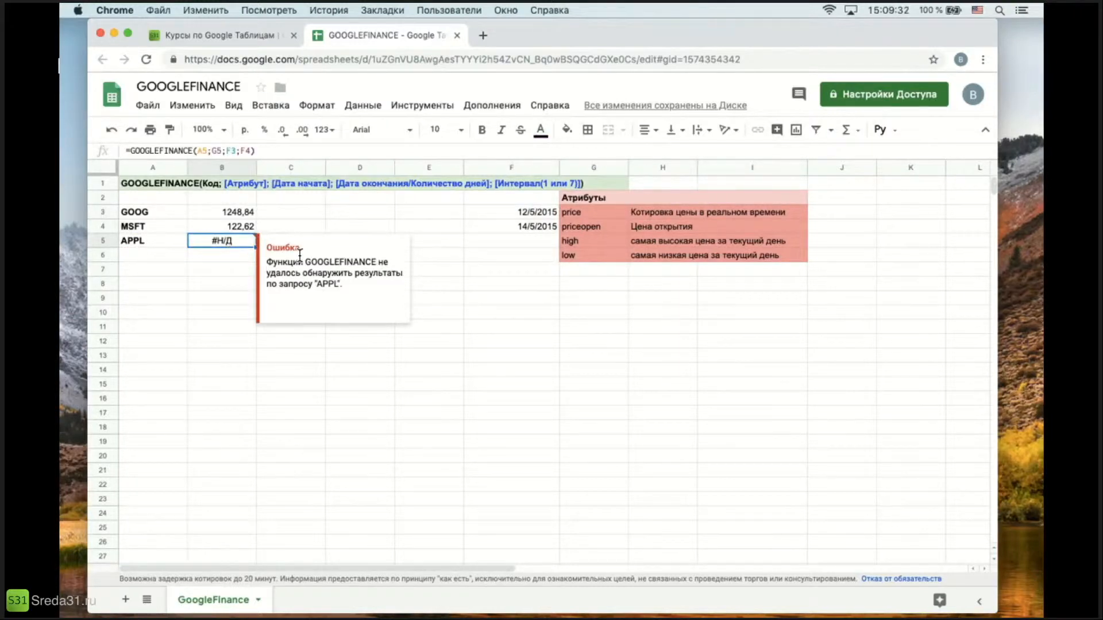
double_click(218, 239)
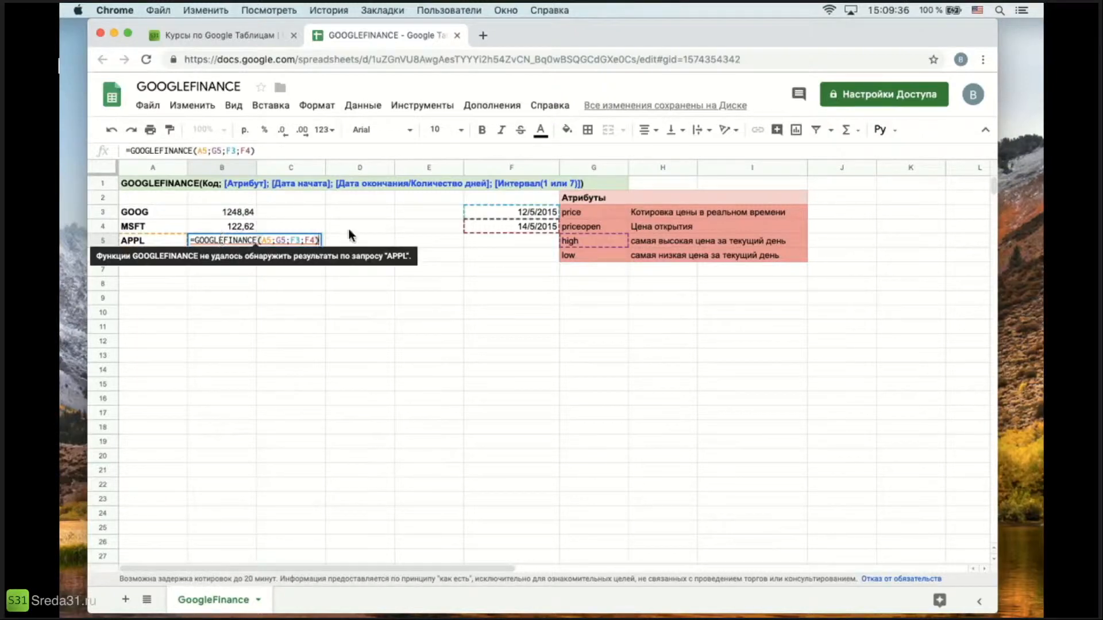
key(Escape)
click(154, 227)
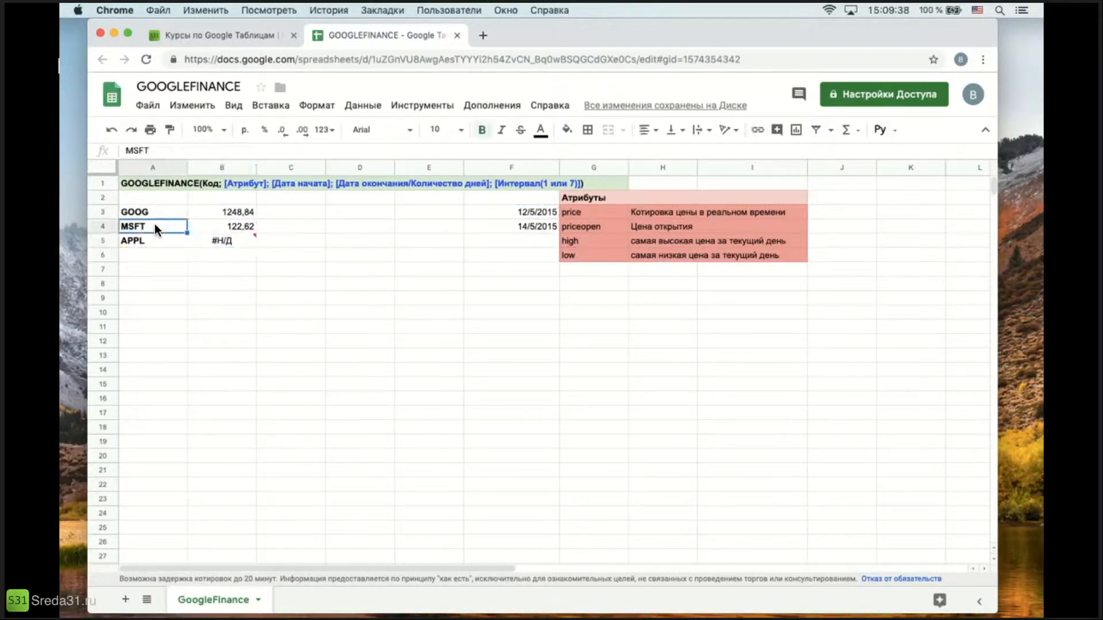
key(super+c)
click(175, 241)
key(super+v)
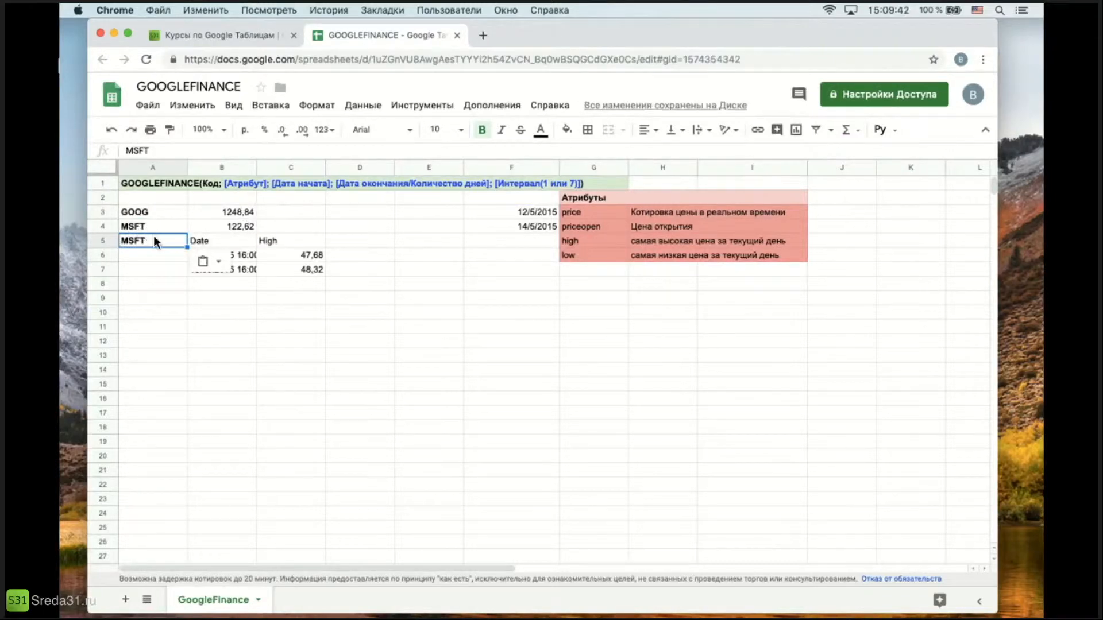
click(398, 268)
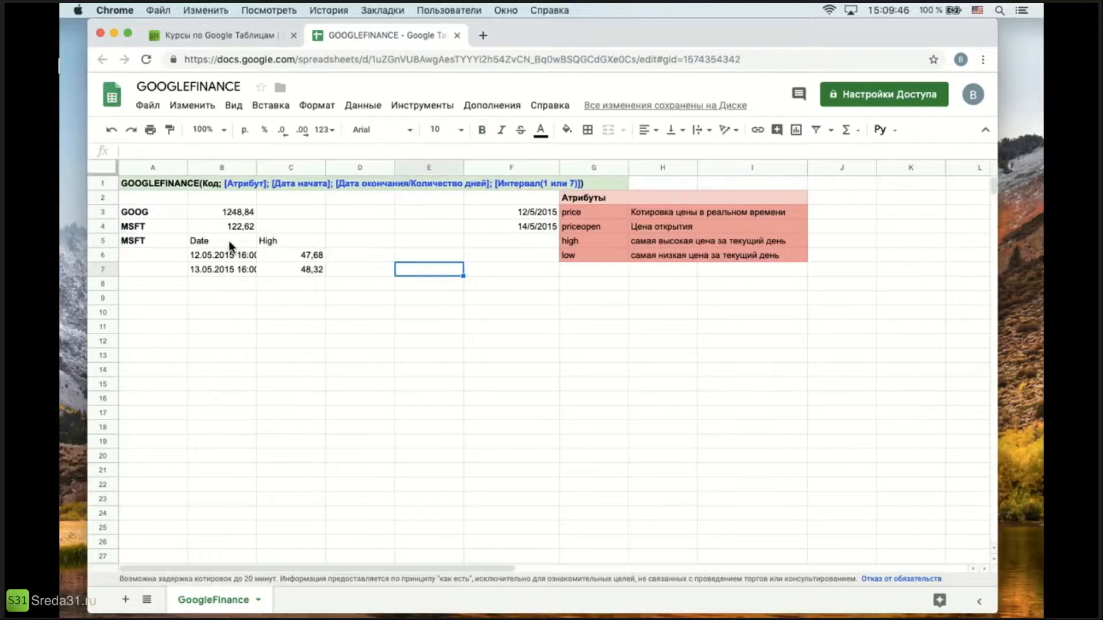
Examine the returned dates and high prices in B5:C7 against the start date in F3 and the attribute list in G3:G6.
drag(220, 241, 311, 265)
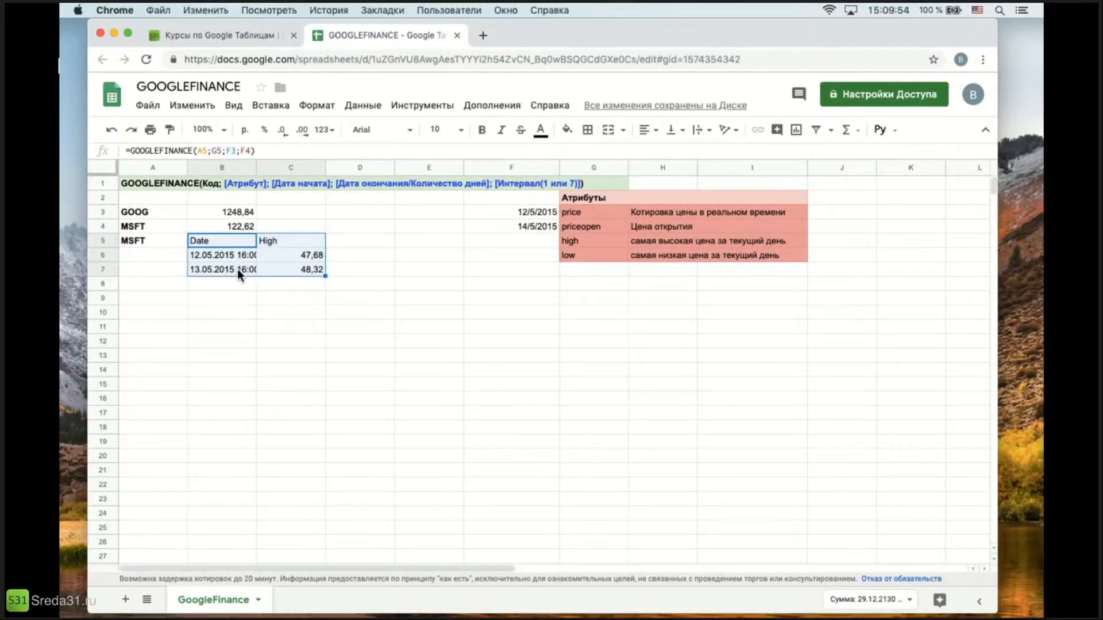
click(294, 253)
click(294, 267)
click(294, 252)
click(294, 267)
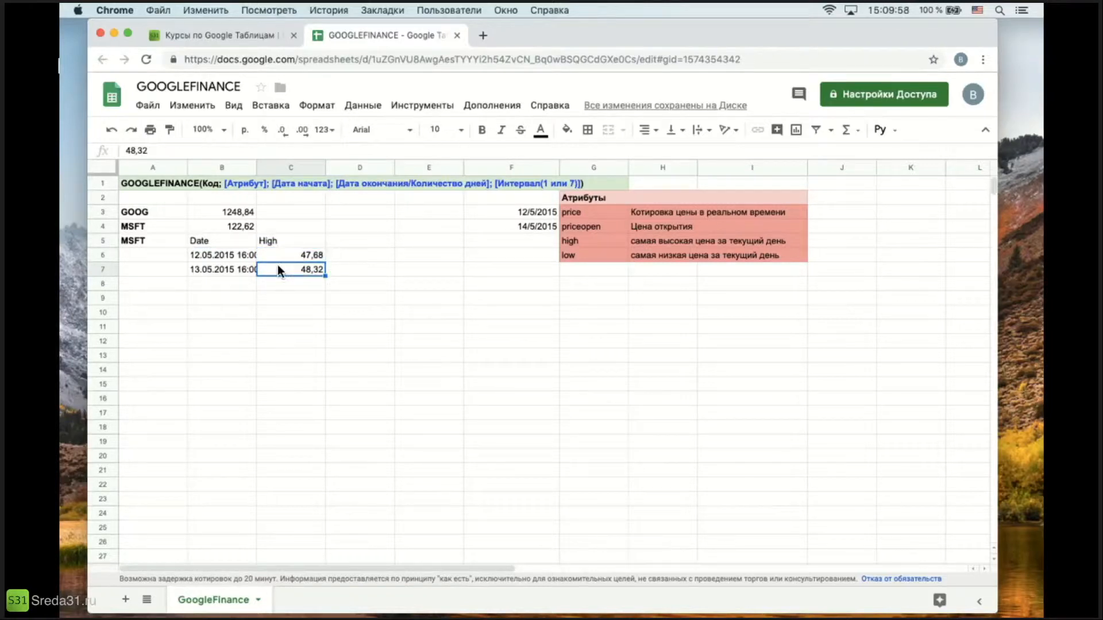
click(531, 212)
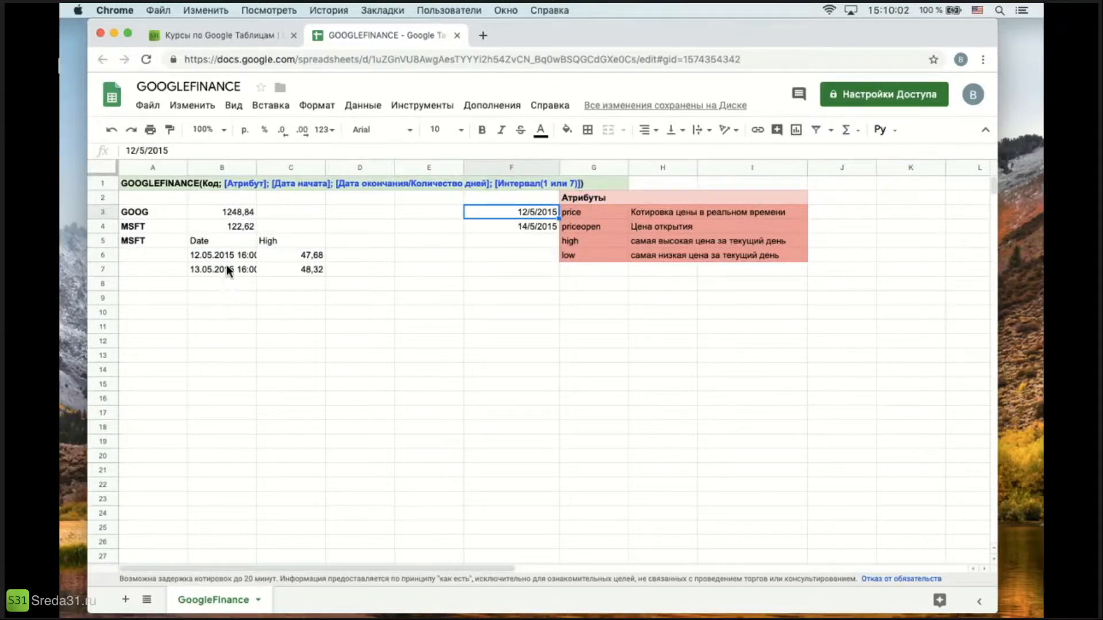
drag(213, 242, 317, 265)
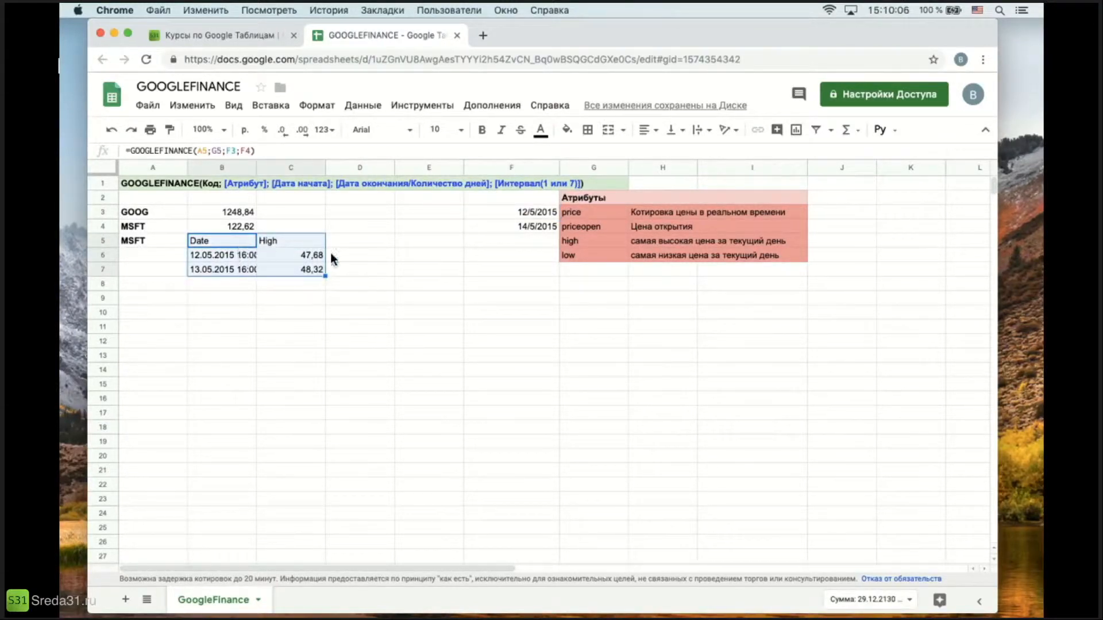
drag(320, 253, 318, 270)
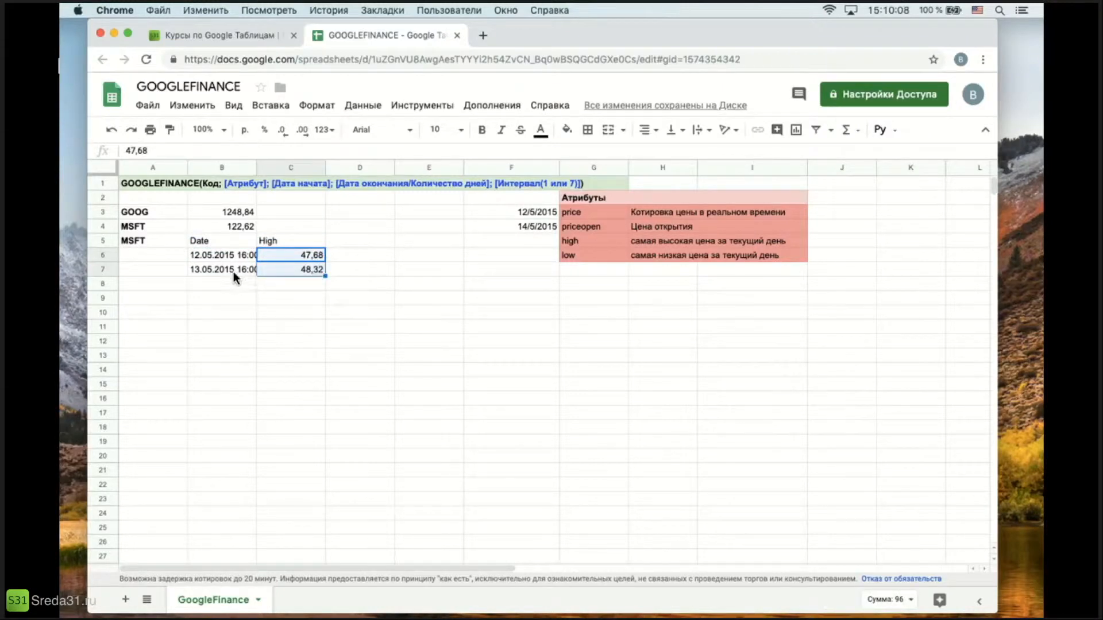
mouse_move(225, 257)
mouse_down()
mouse_move(223, 272)
mouse_move(277, 244)
mouse_up()
click(213, 241)
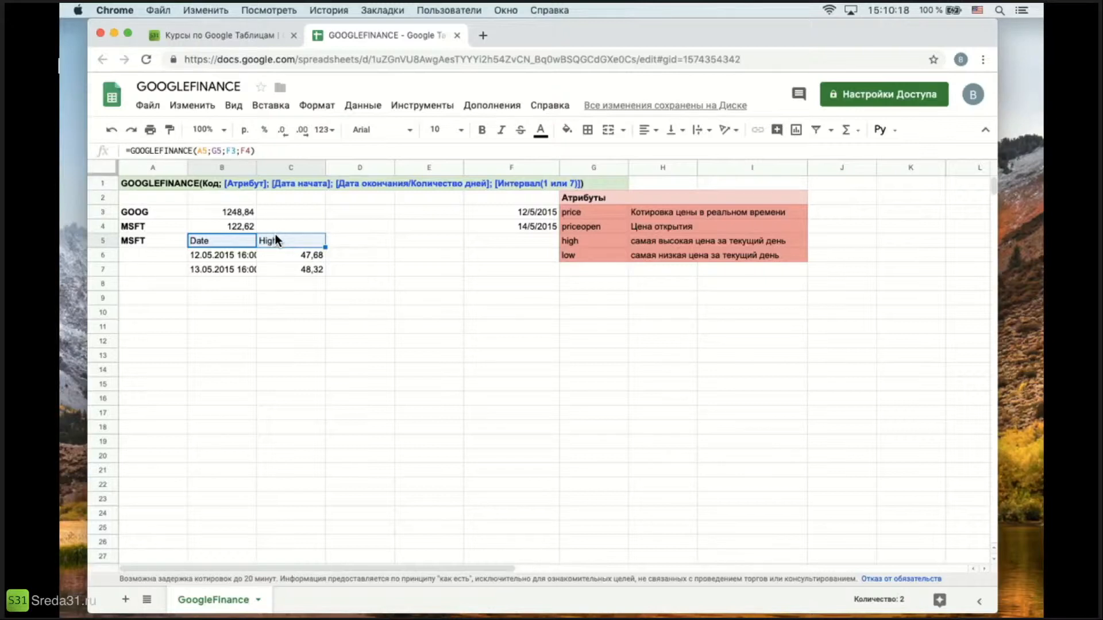
drag(602, 213, 598, 256)
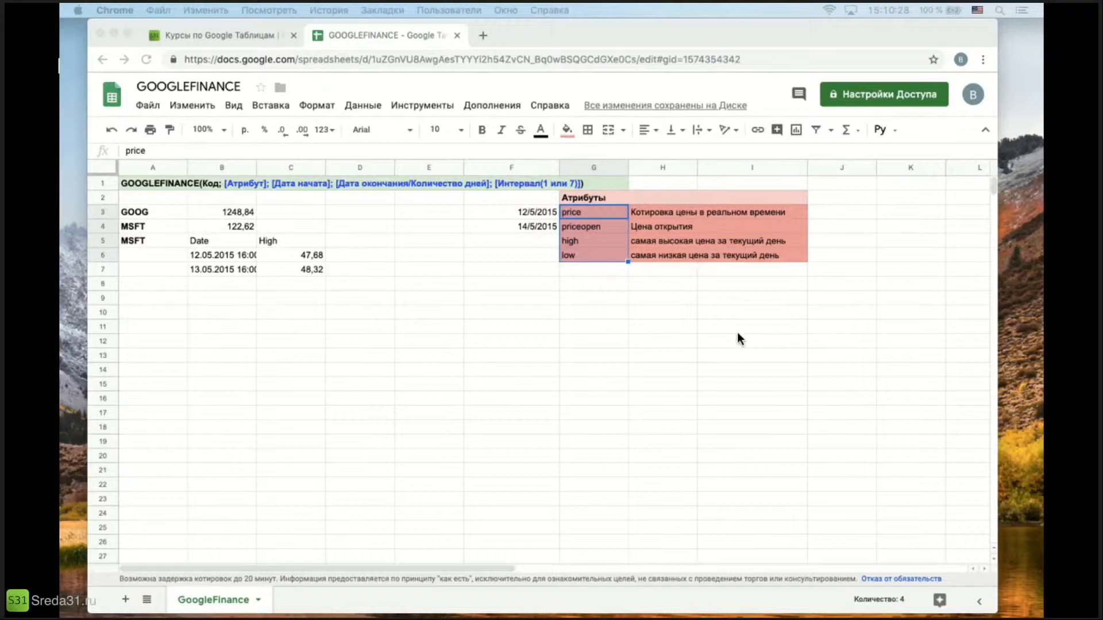
Start a GOOGLEFINANCE formula in cell B9 and open the function's full help article.
click(202, 298)
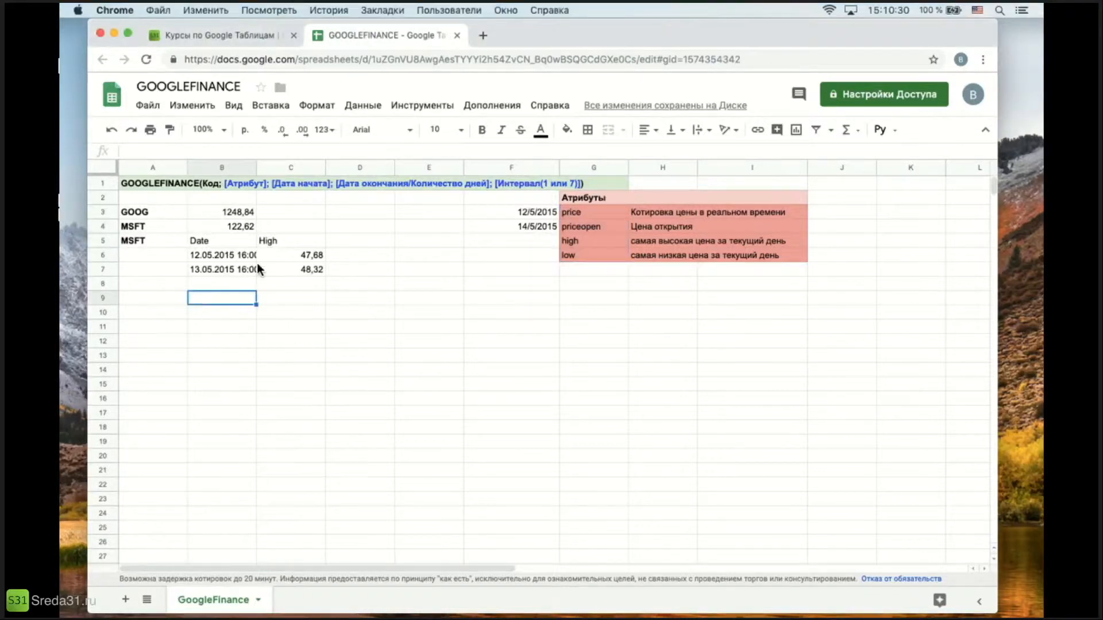
text(=)
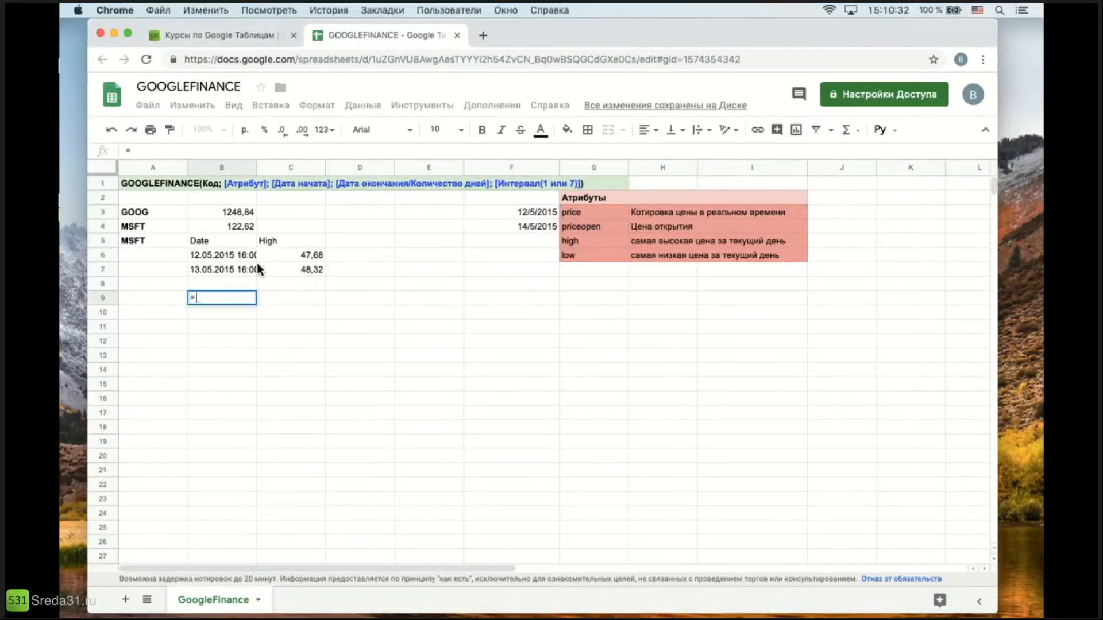
text(google)
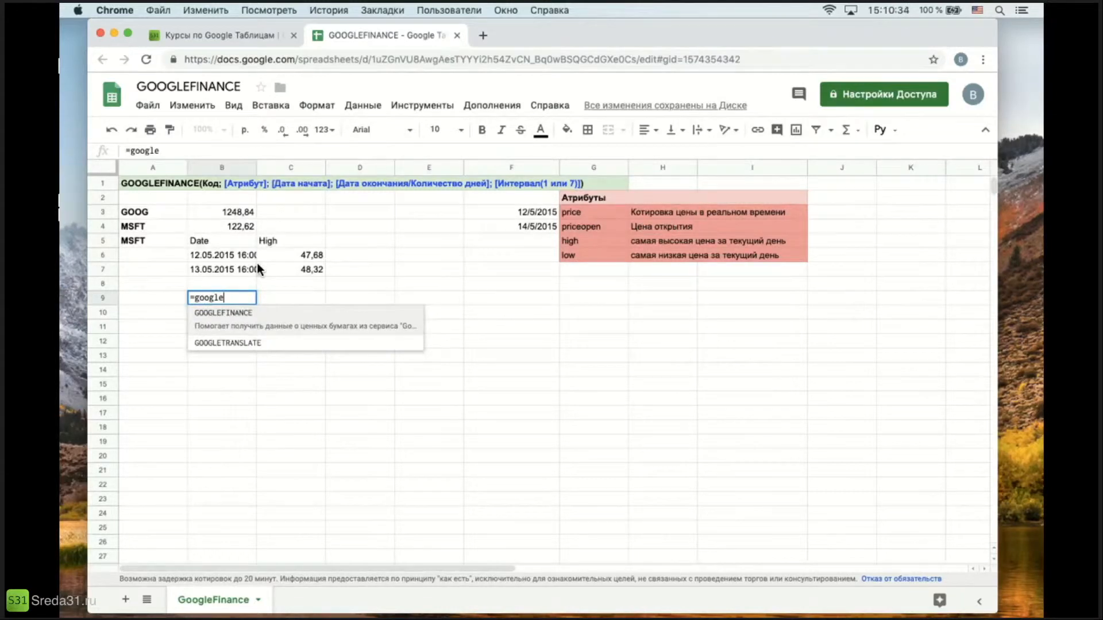
key(Tab)
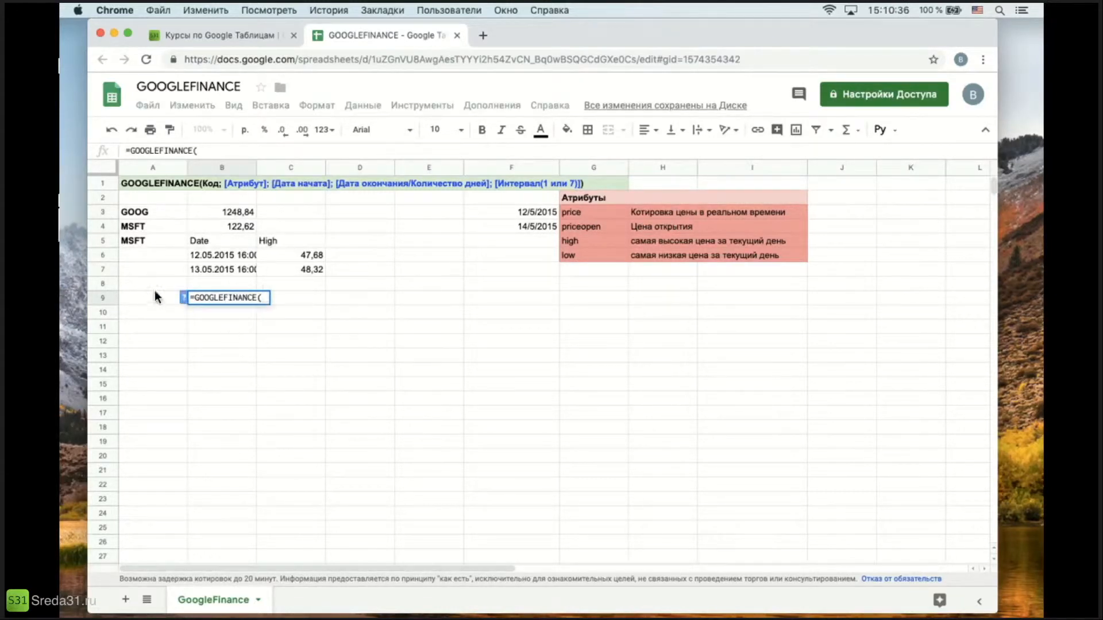
click(184, 297)
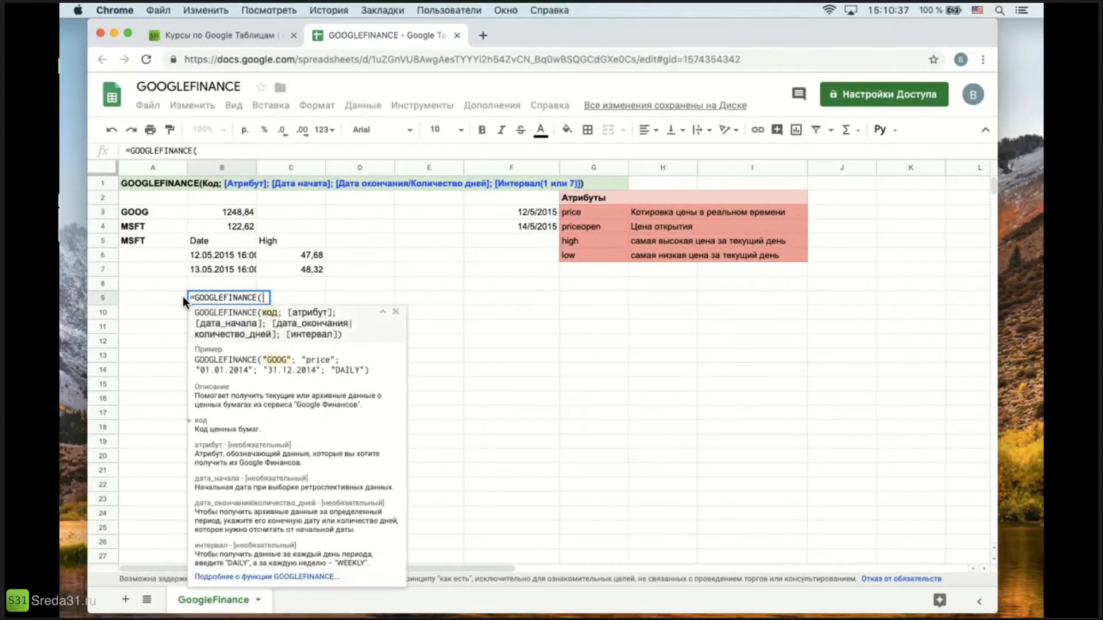
click(264, 578)
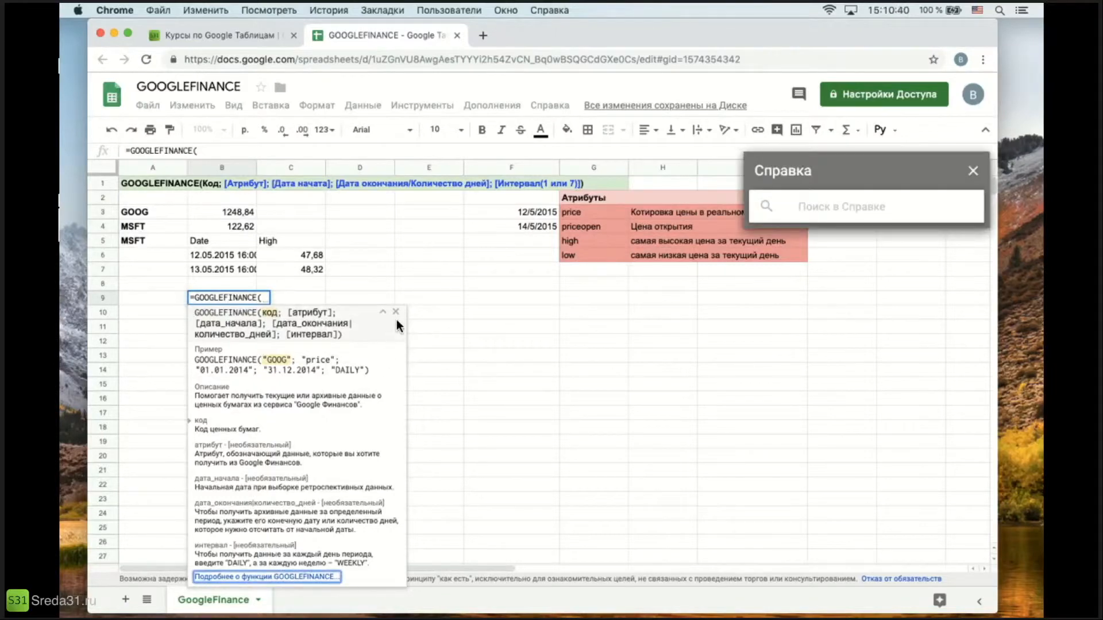
Read through the attribute values in the GOOGLEFINANCE help article, then close it and cancel the B9 formula.
drag(837, 181, 610, 93)
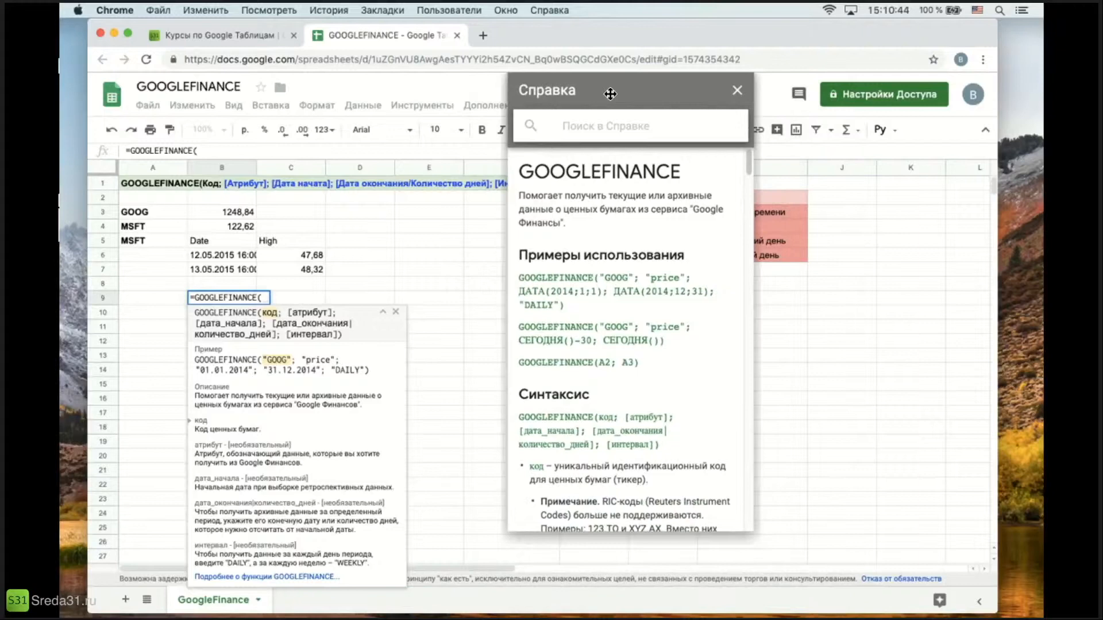
drag(747, 159, 750, 202)
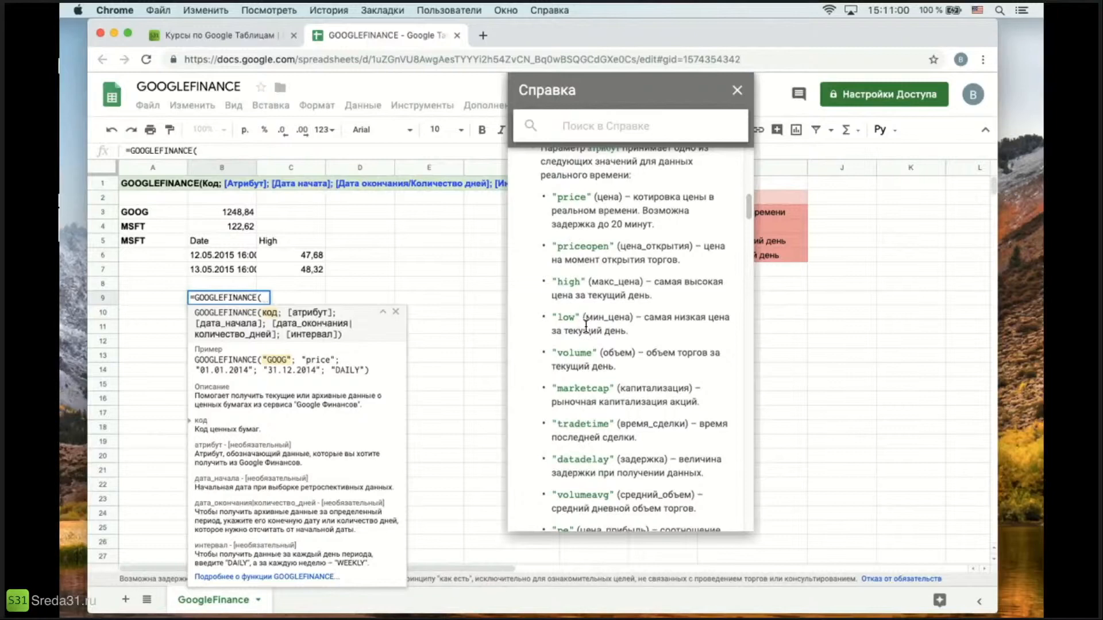
drag(651, 96, 444, 107)
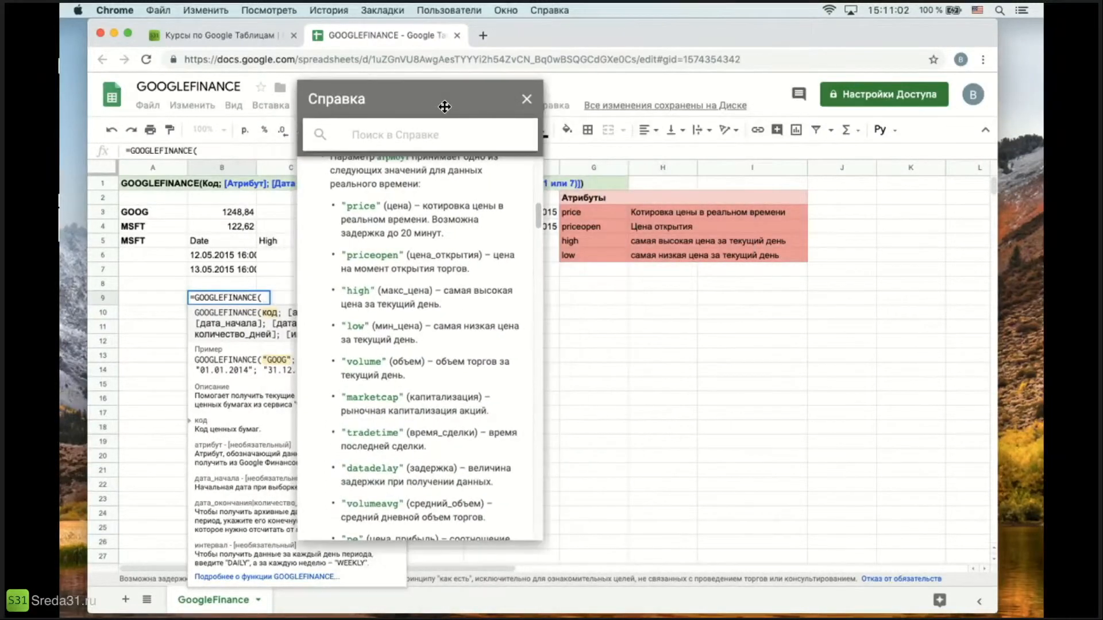
scroll(541, 216, down, 1)
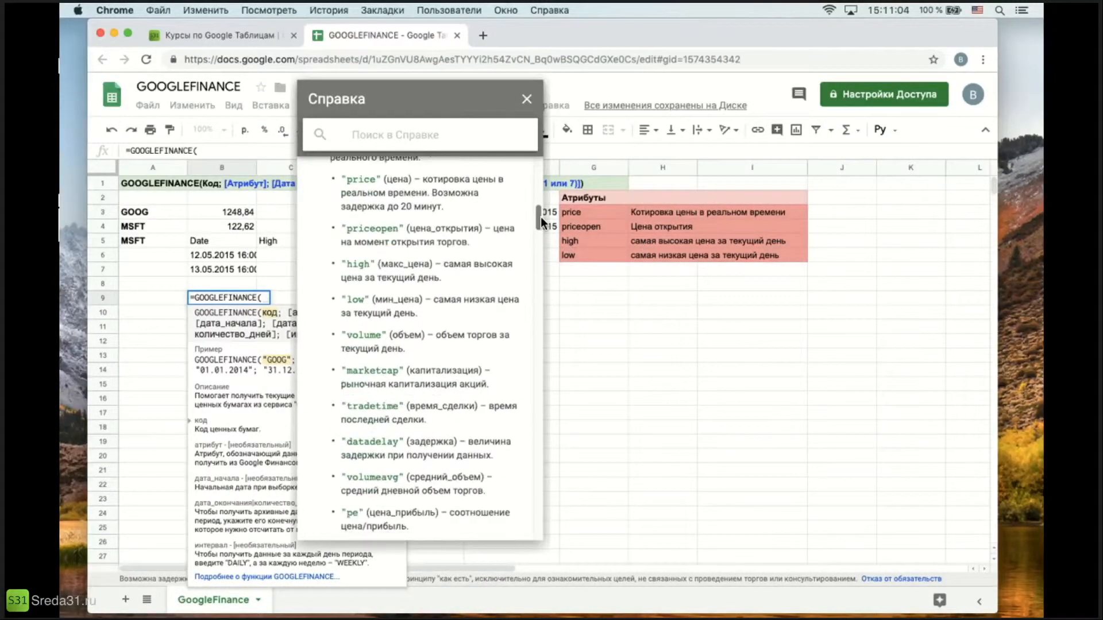
drag(539, 216, 568, 295)
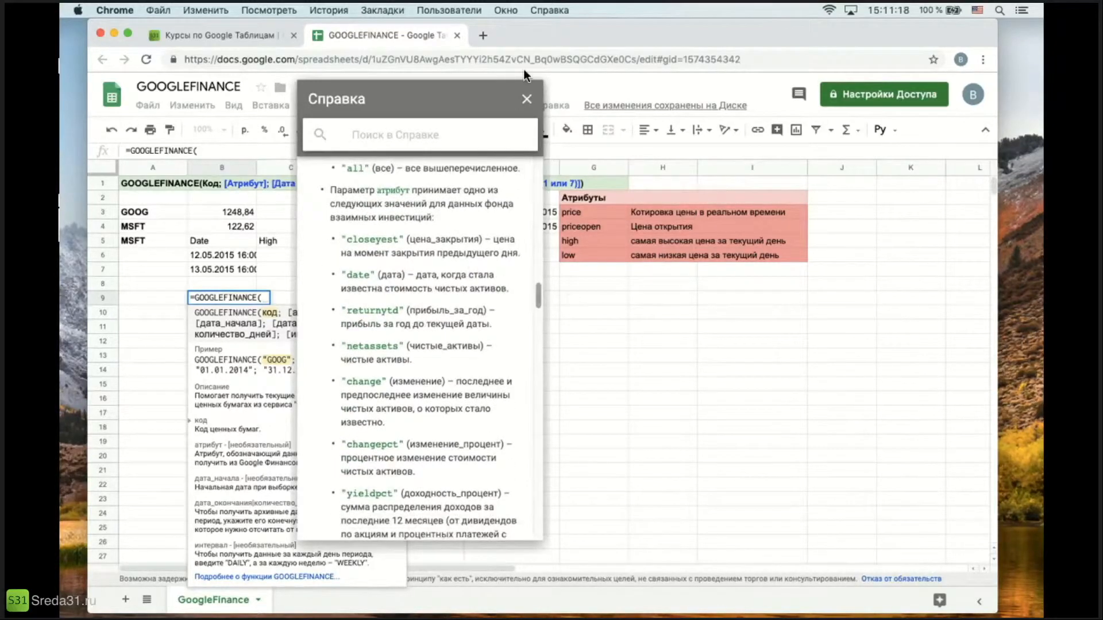
click(527, 100)
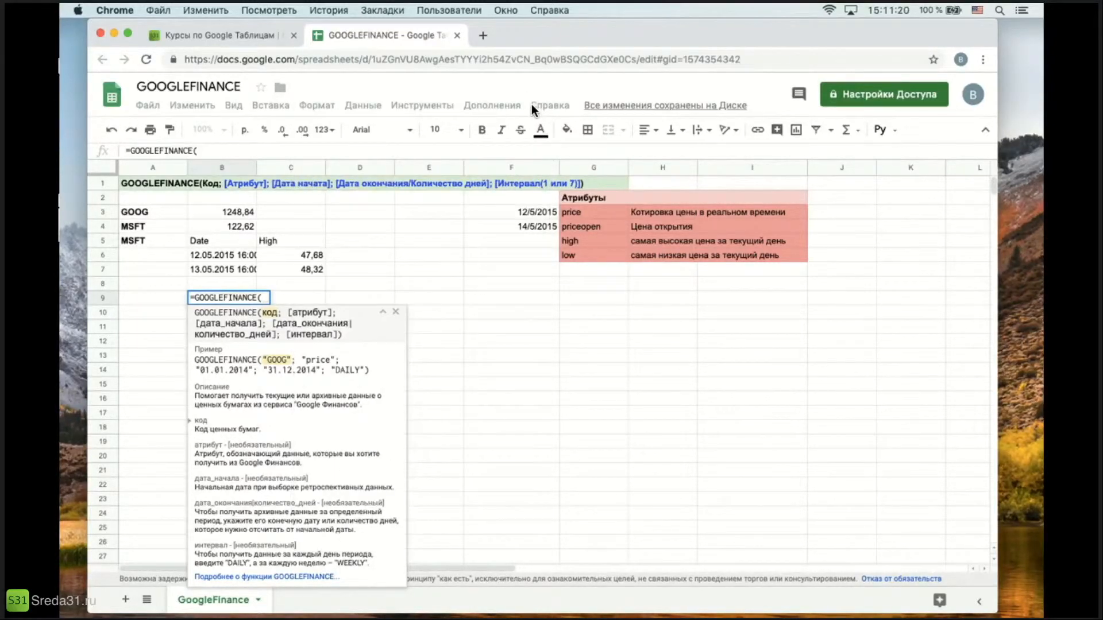
key(Escape)
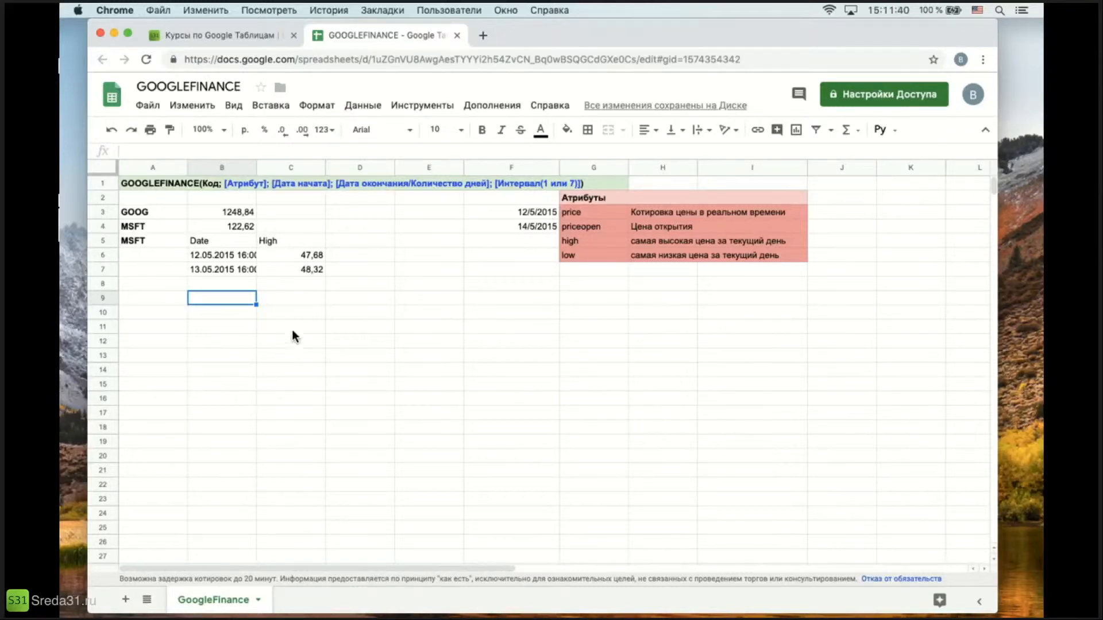
Examine the currency section starting at row 30, including the codes EUR, USD and GBP in A32:A34.
scroll(293, 321, down, 10)
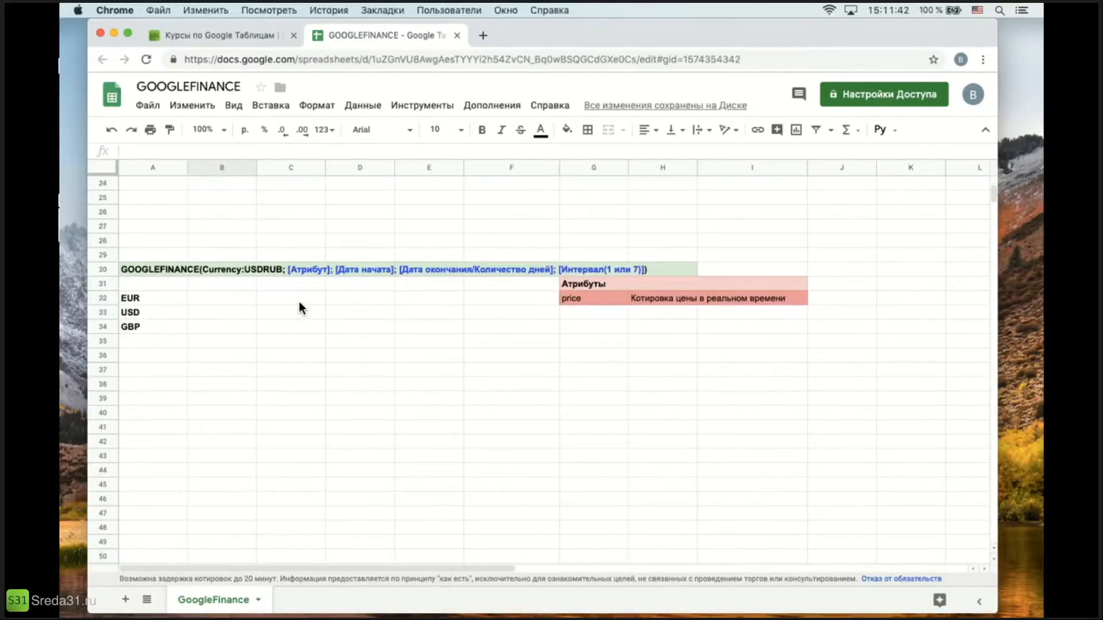
scroll(299, 301, down, 2)
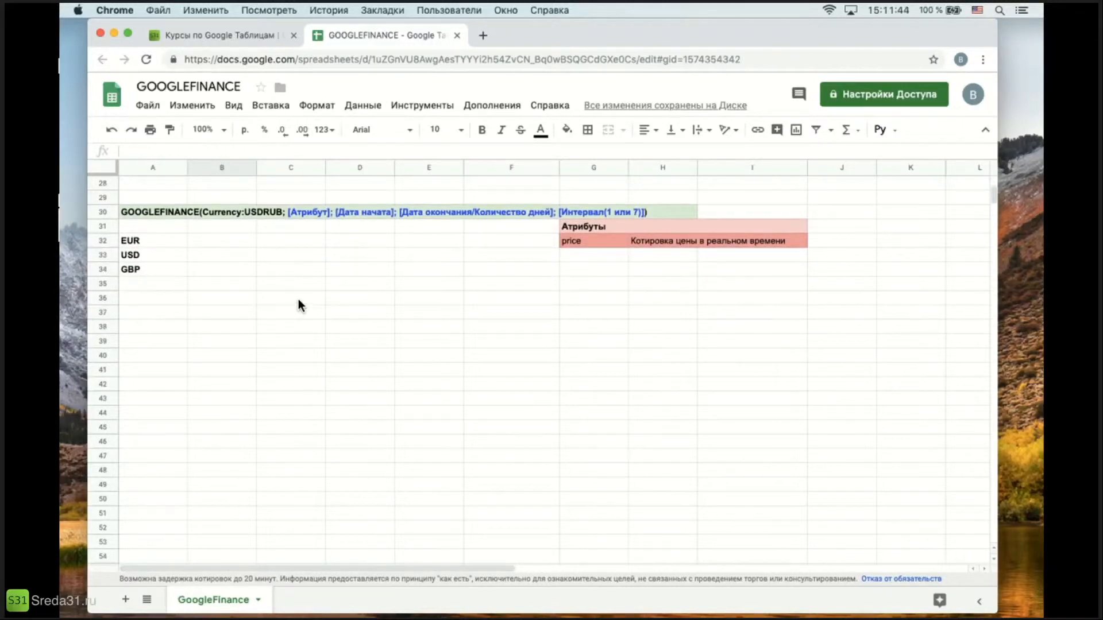
scroll(299, 305, down, 1)
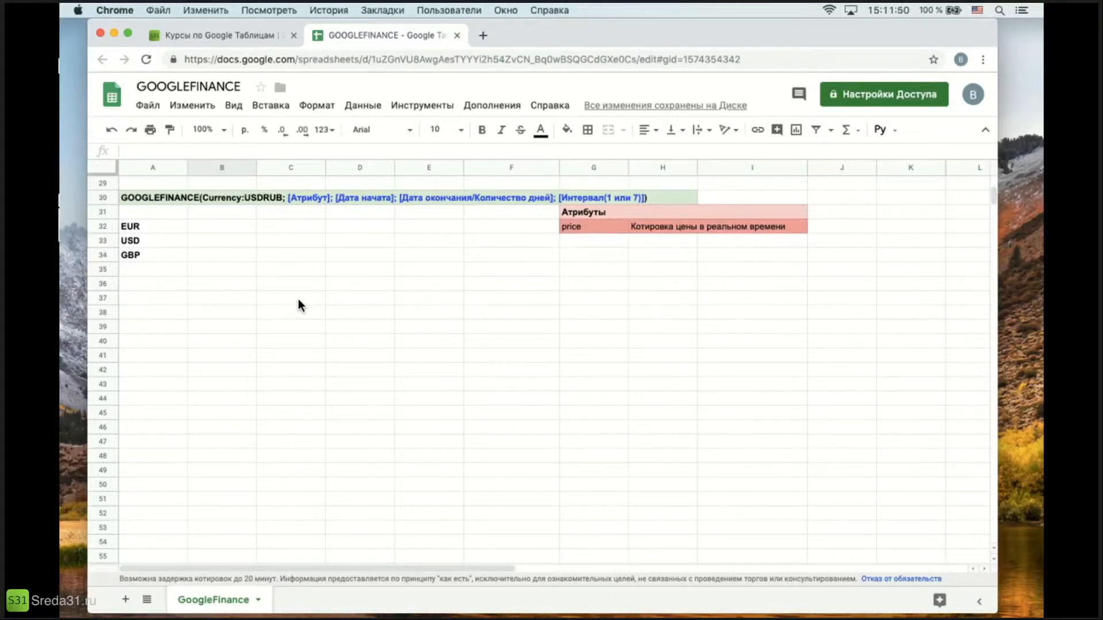
click(150, 227)
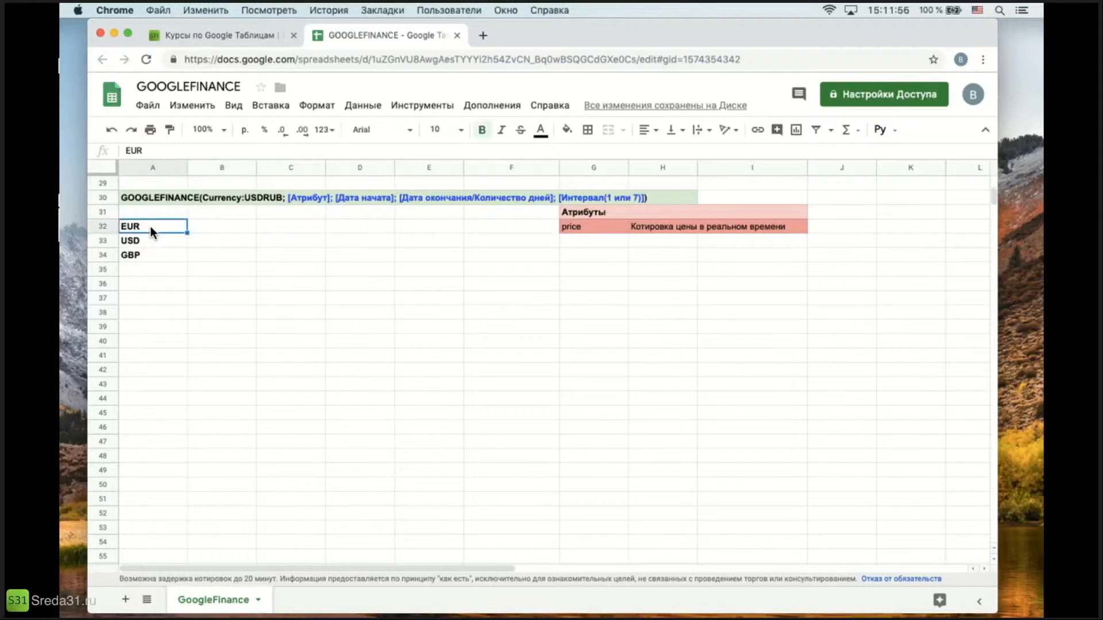
click(145, 239)
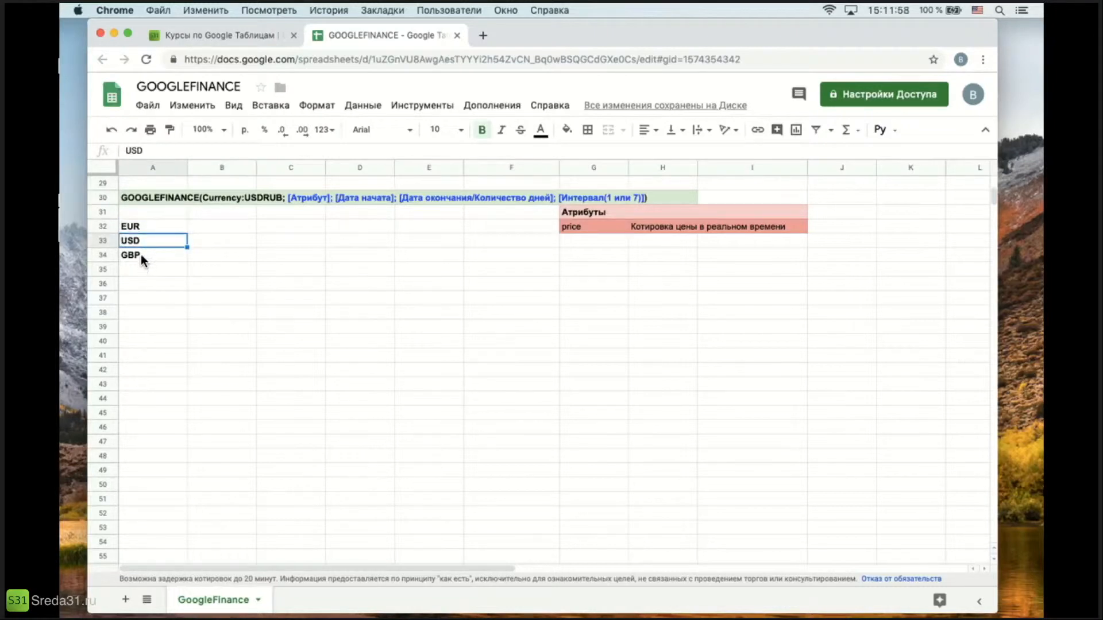
click(140, 258)
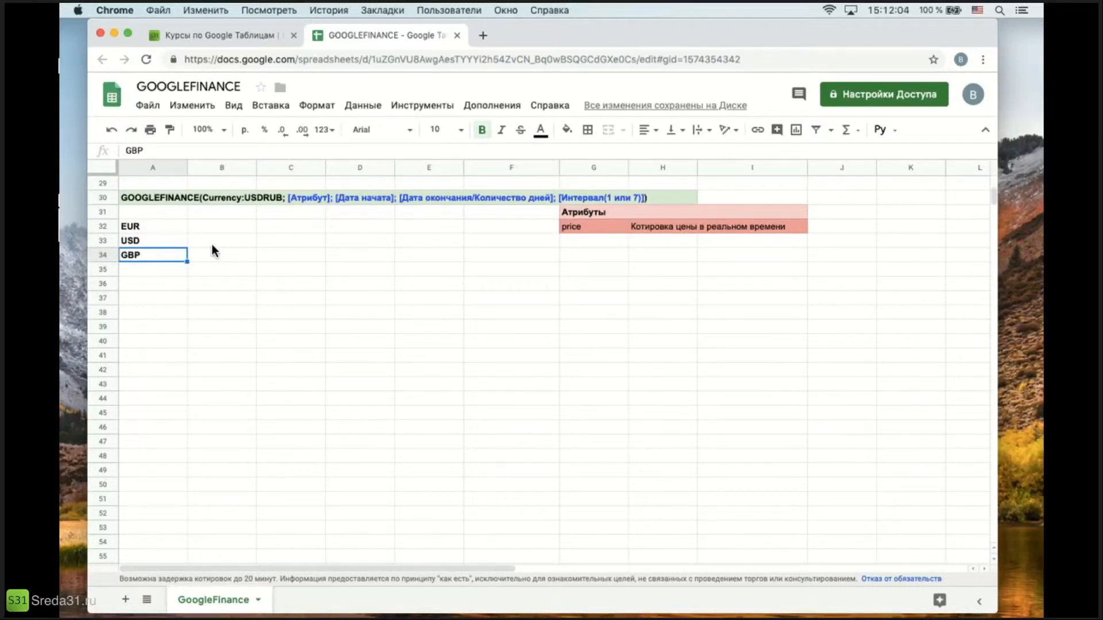
click(141, 224)
click(143, 256)
Enter the currency code RUB in cell A31, above the EUR, USD and GBP codes.
click(139, 214)
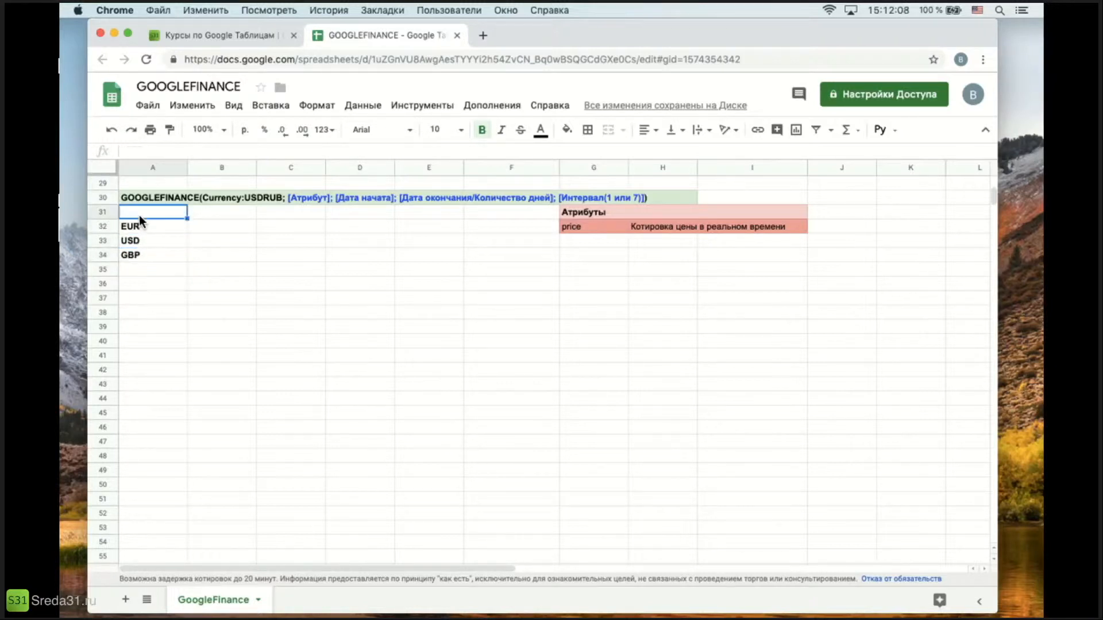
text(RUB)
key(Return)
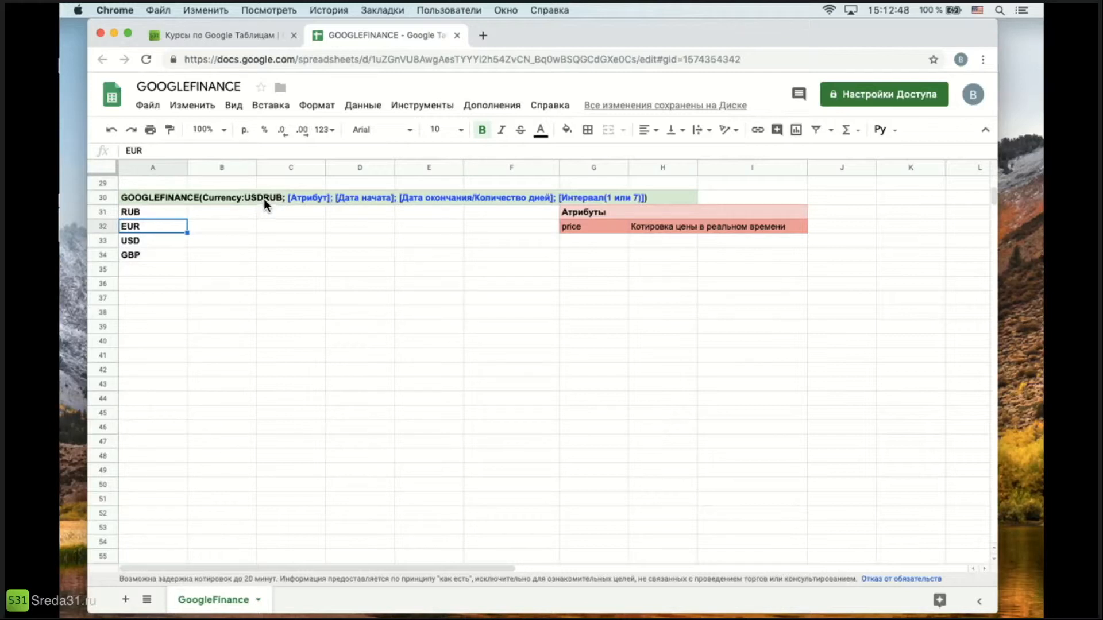
Start a GOOGLEFINANCE formula in cell B32 beside EUR and dismiss the function's help pop-up.
click(221, 234)
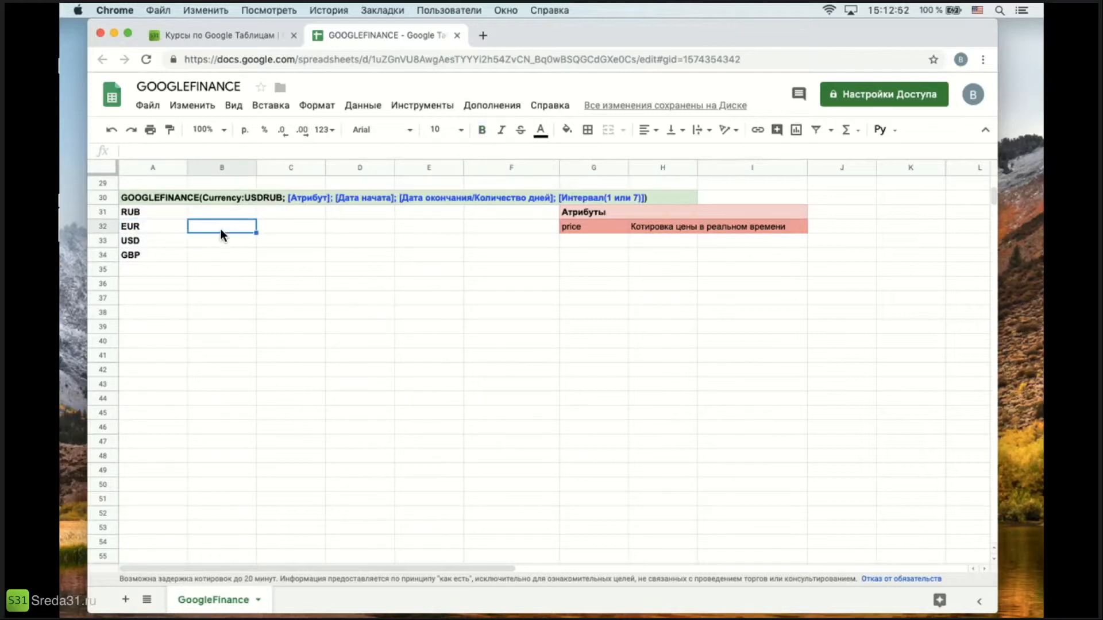
text(=goo)
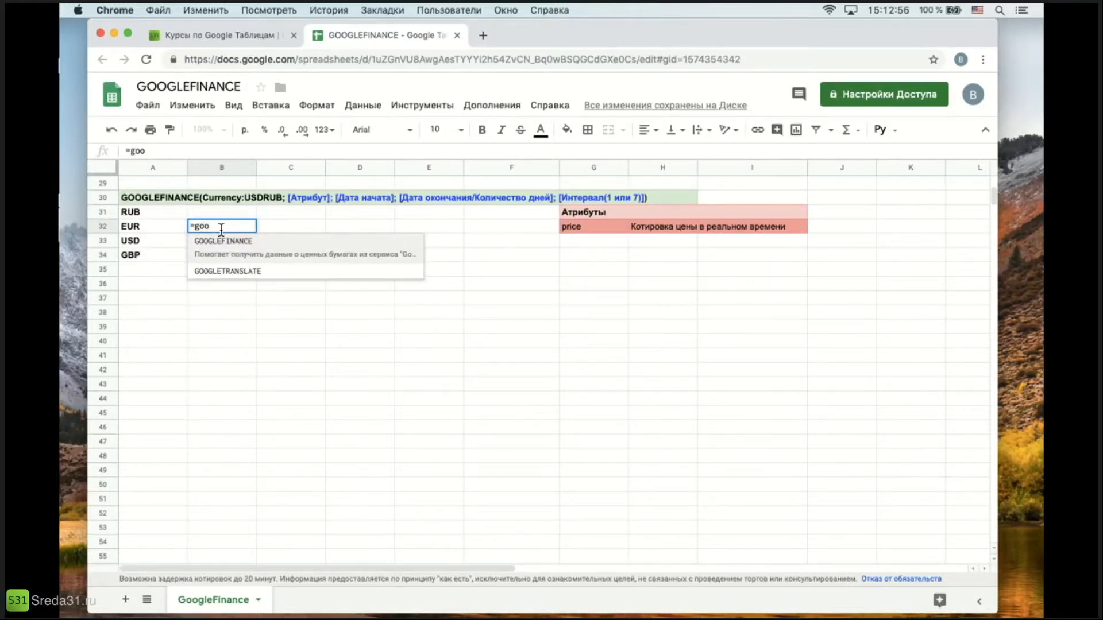
key(Down)
key(Up)
key(Return)
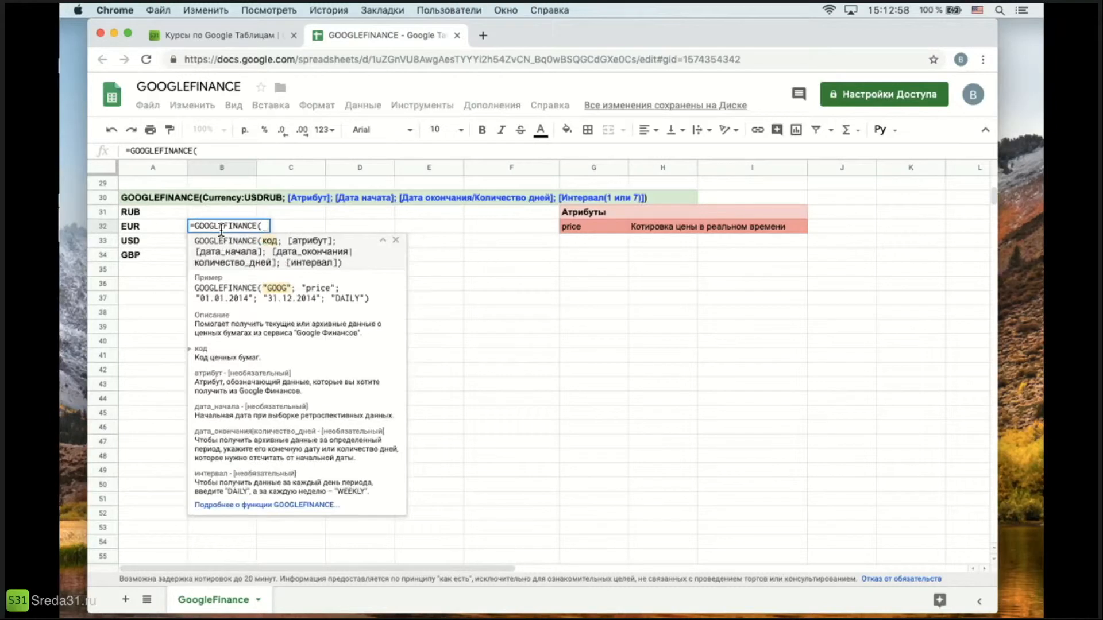
click(383, 240)
click(395, 240)
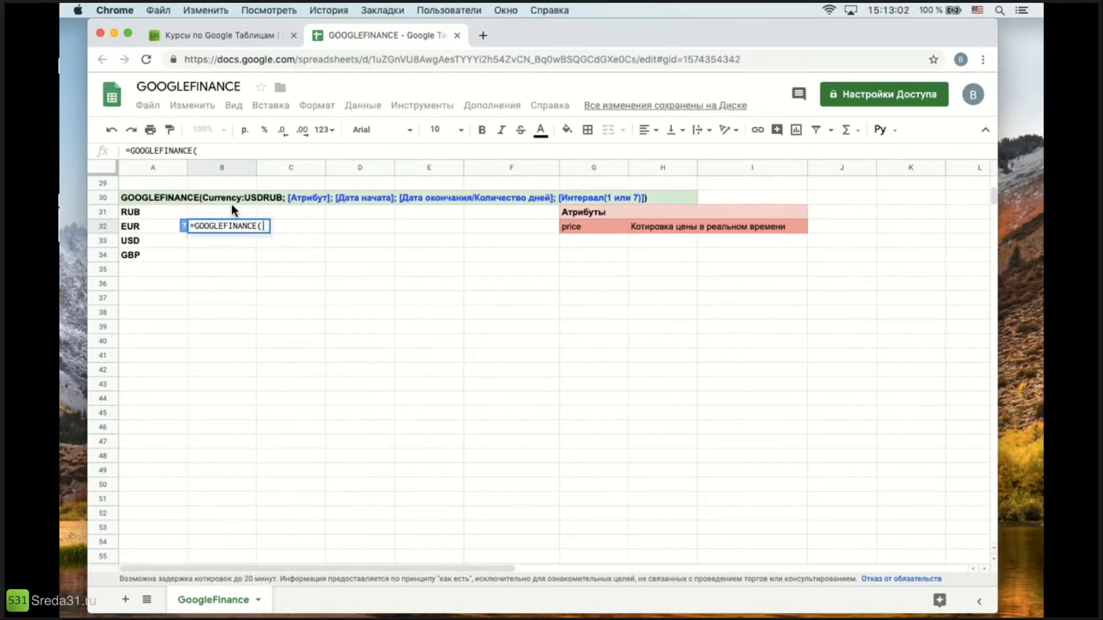
Complete the B32 formula as =GOOGLEFINANCE("Currency:EURRUB") and review it along with the price attribute in G32.
text(")
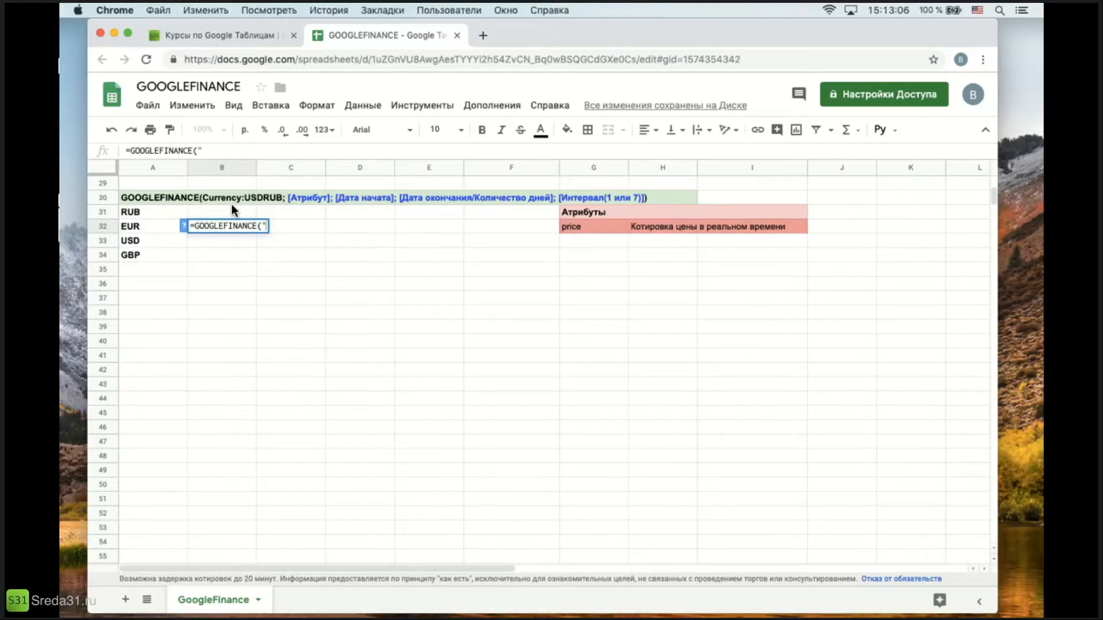
text(Currency)
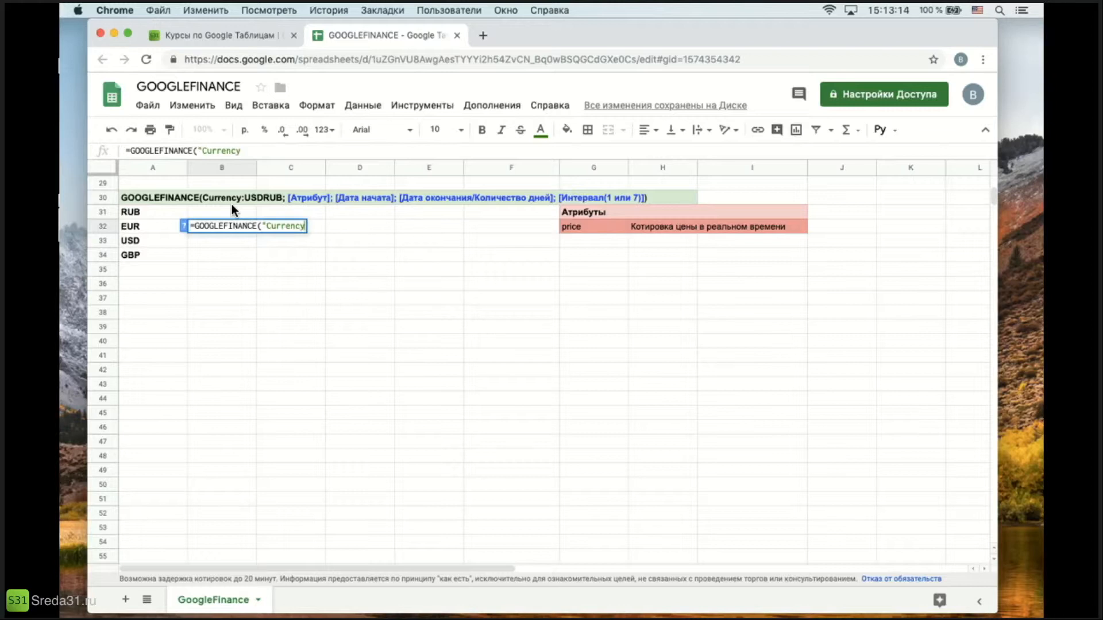
text(:)
text(EURRUB)
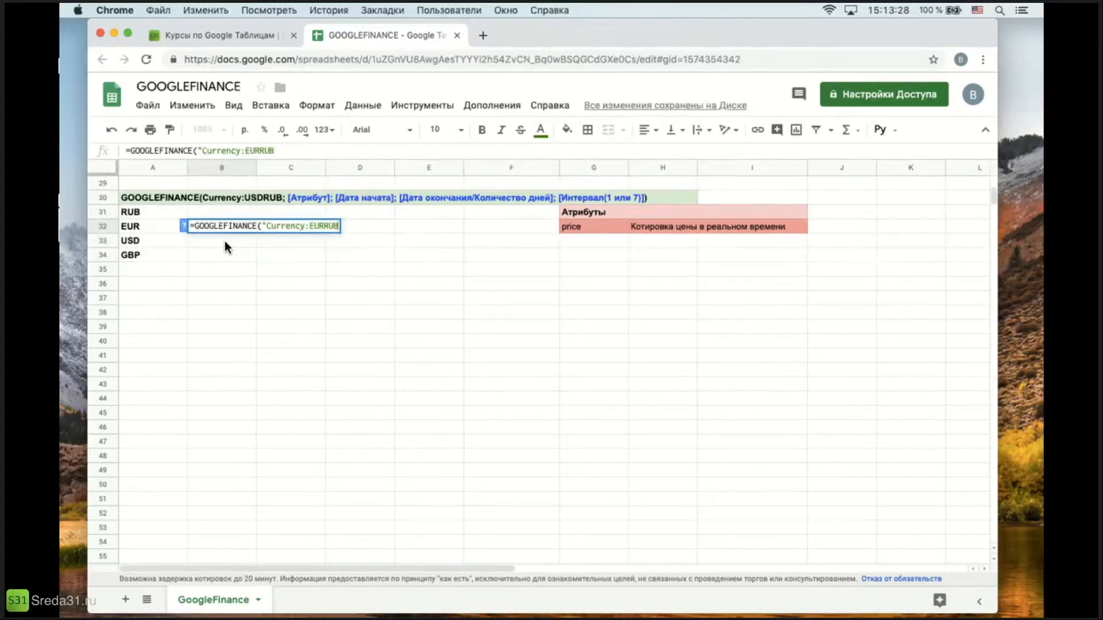
text("))
key(Return)
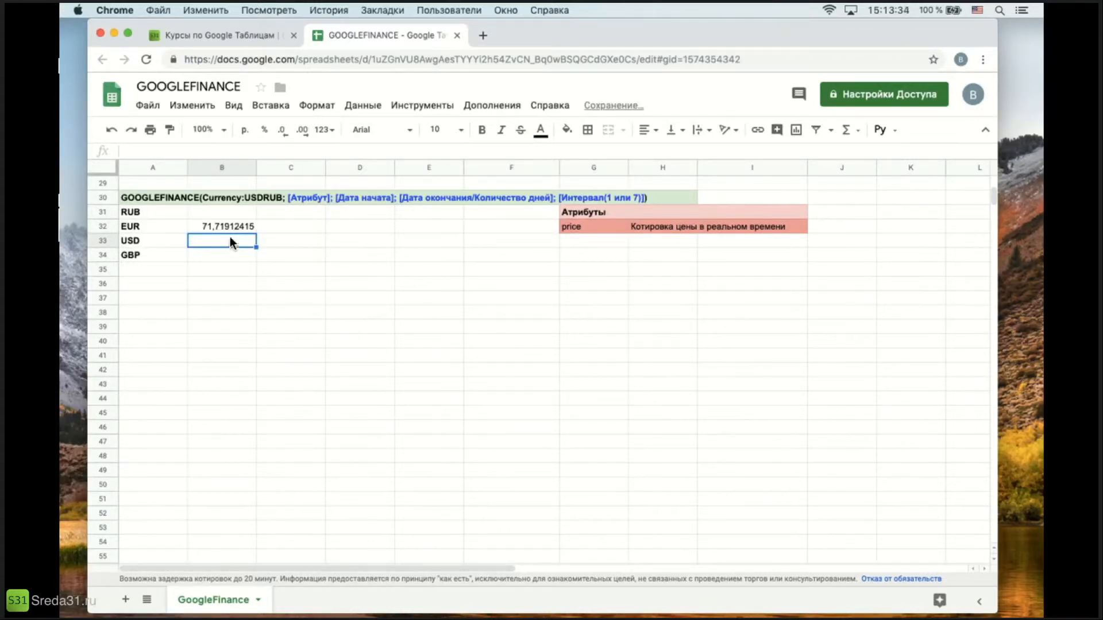
click(233, 226)
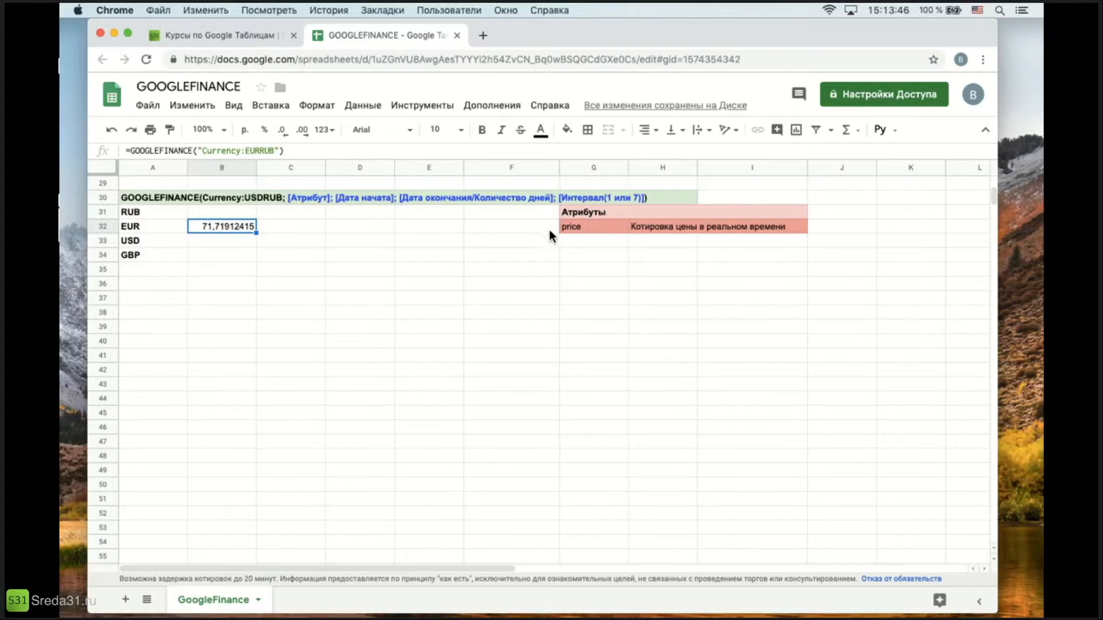
click(618, 224)
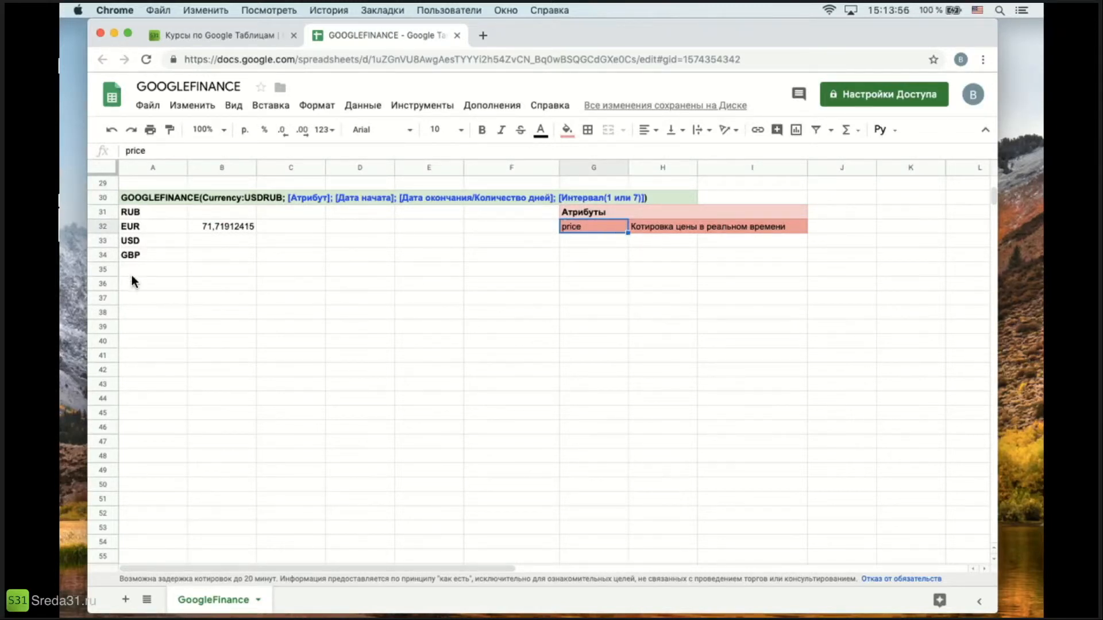
Begin a formula in cell B33 beside USD with =GOOGLEFINANCE("Currency:"& ready for cell references.
click(202, 237)
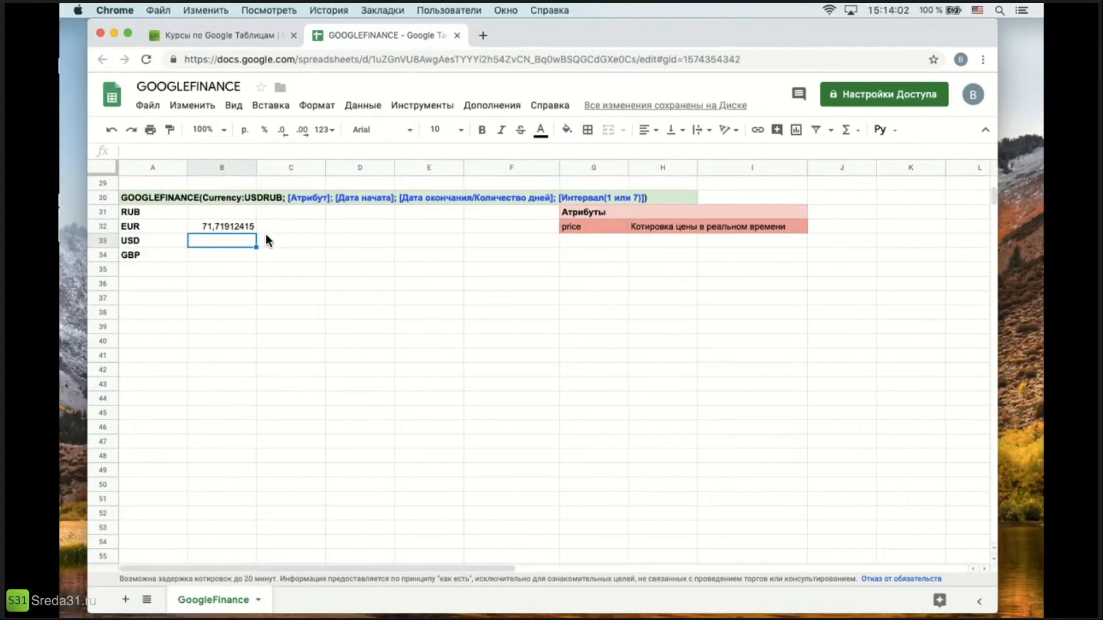
text(=goog)
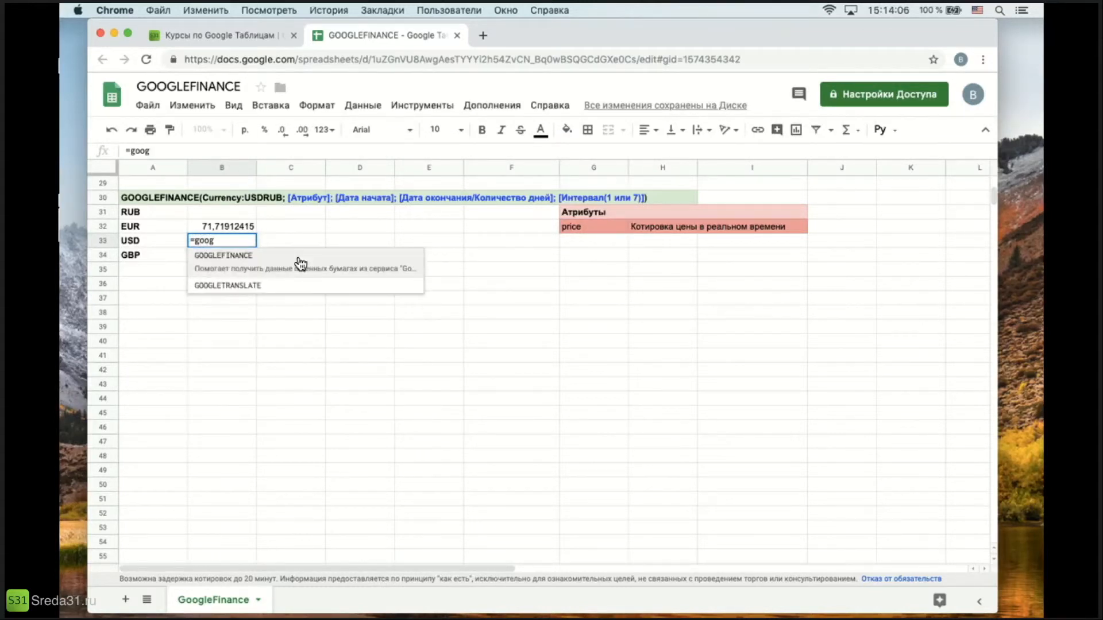
click(300, 263)
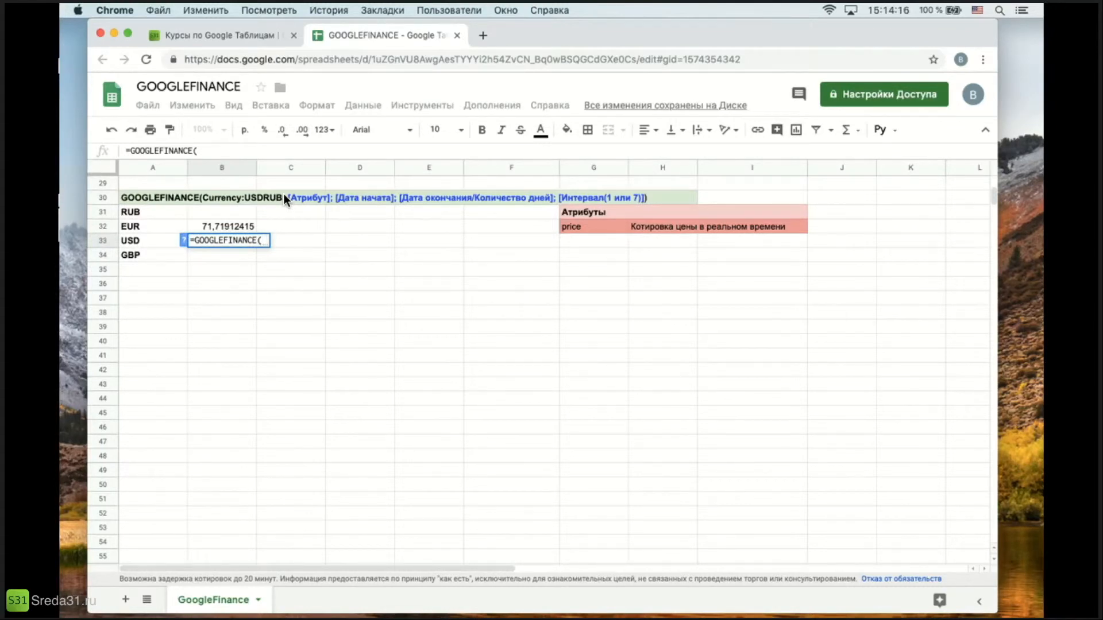
text("G)
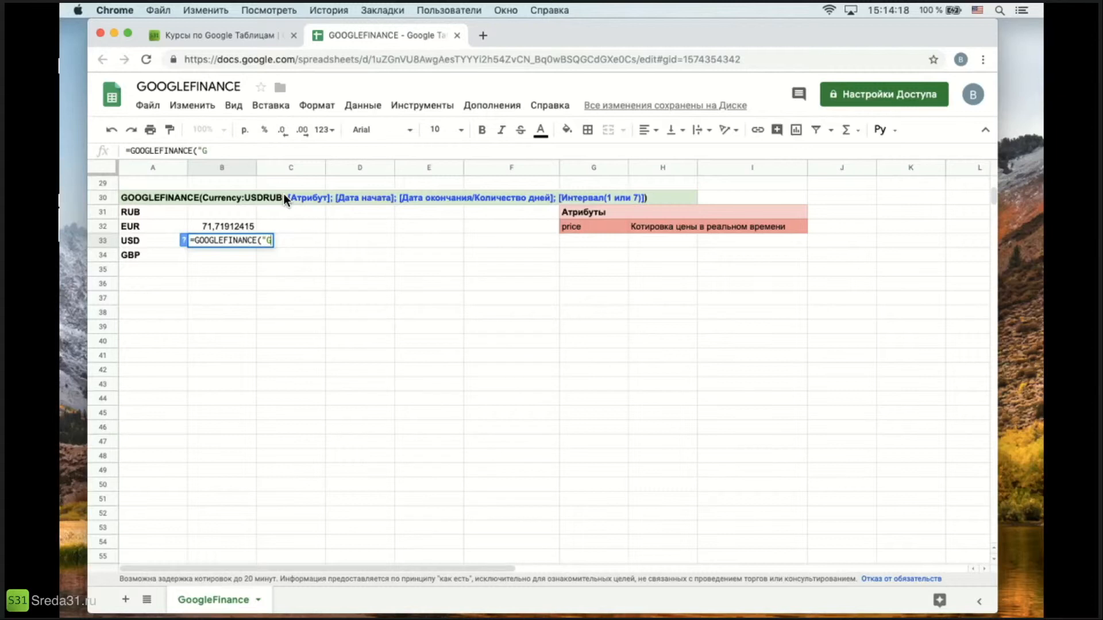
key(BackSpace)
text(Currency)
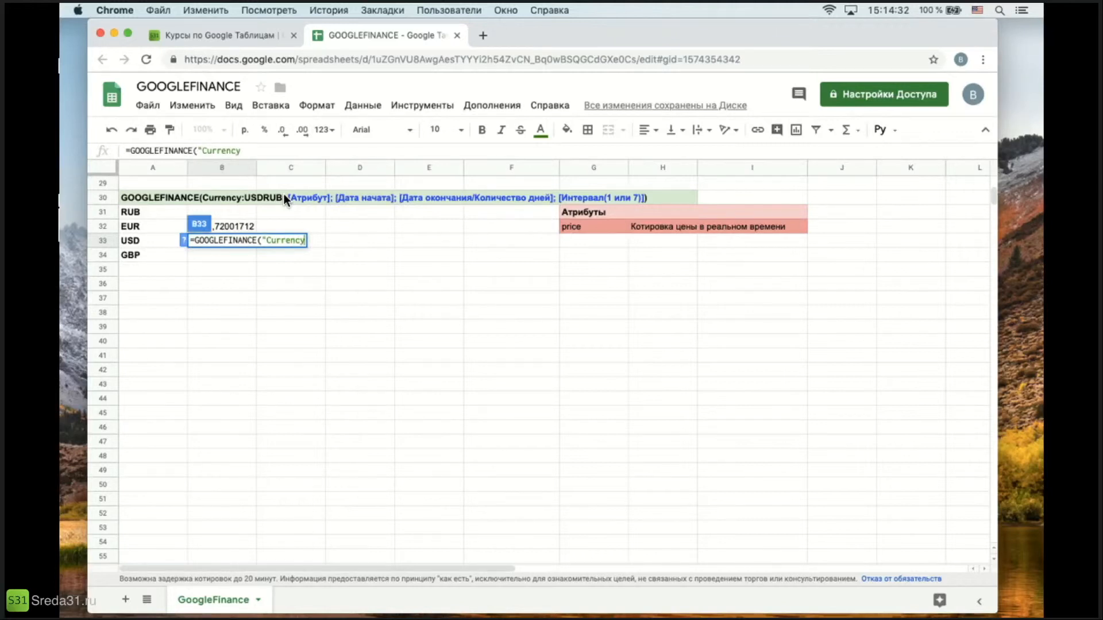
text(:)
text(&)
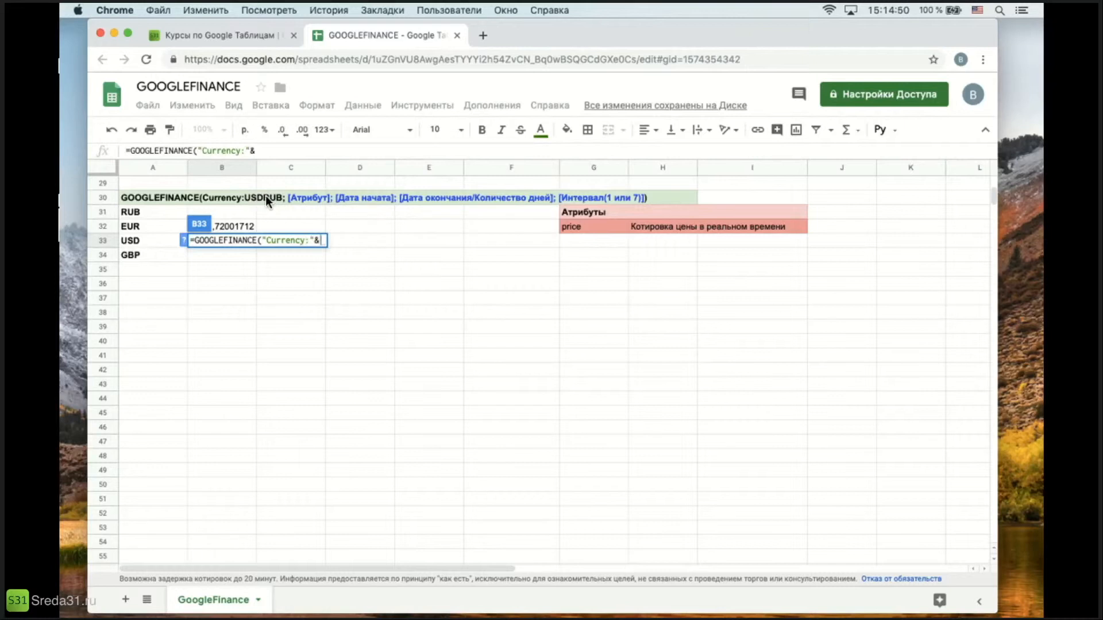
Complete the B33 formula by joining the USD code in A33 with the absolute reference $A$31.
click(143, 238)
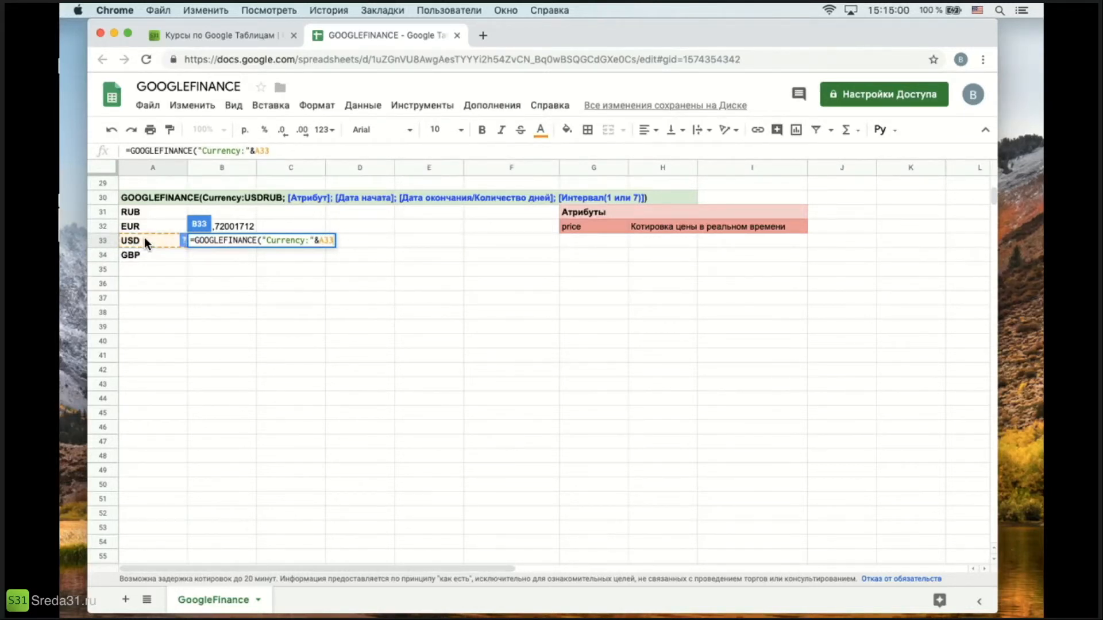
text(&)
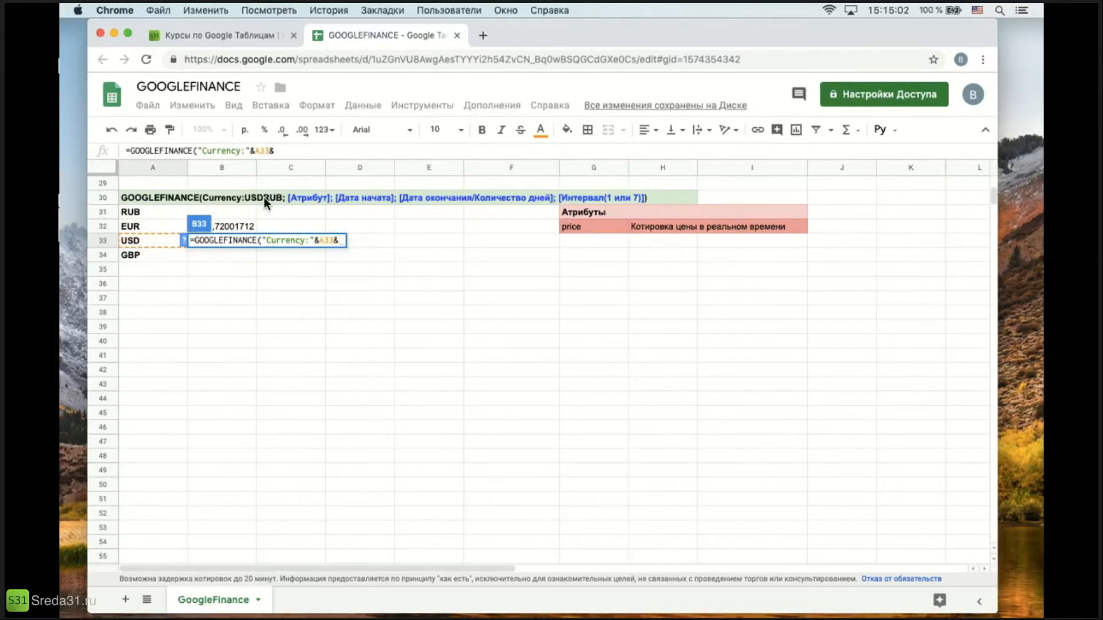
click(154, 213)
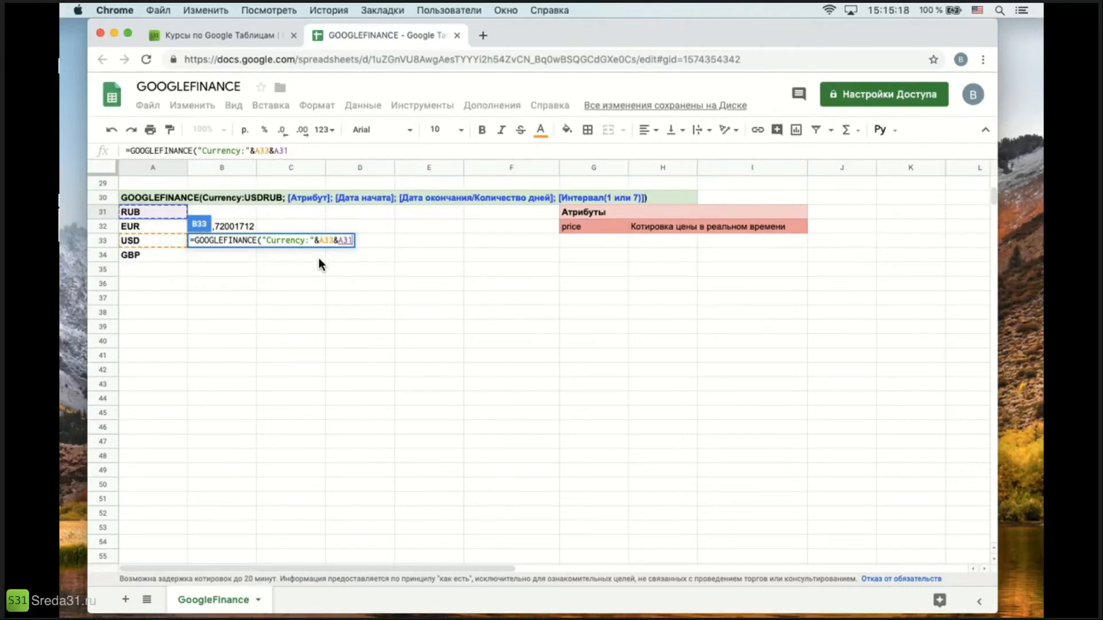
key(F4)
text())
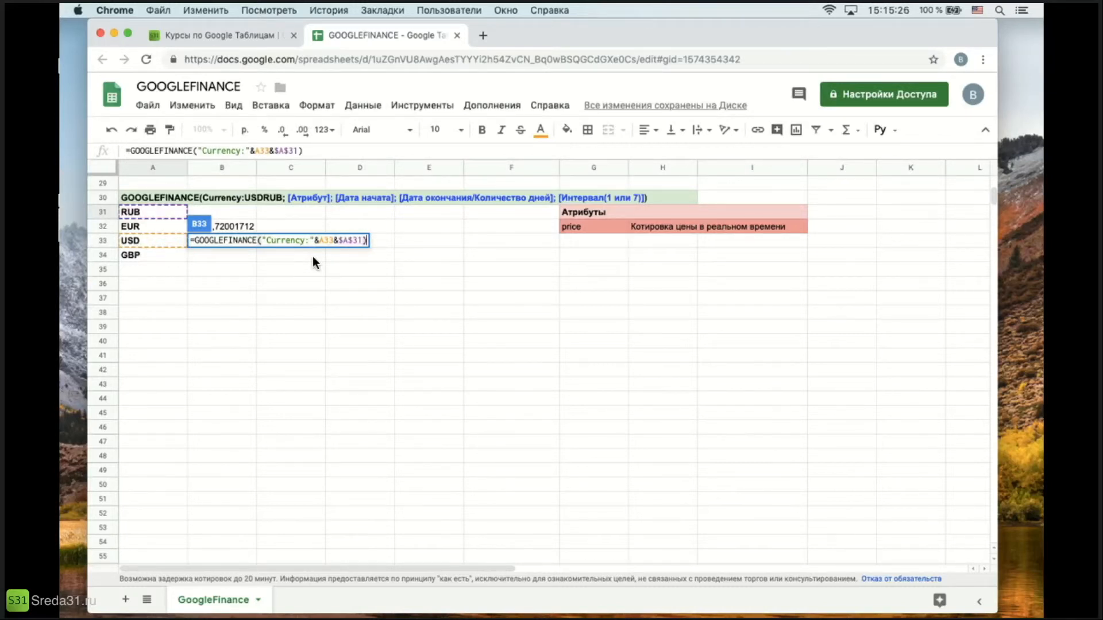
key(Return)
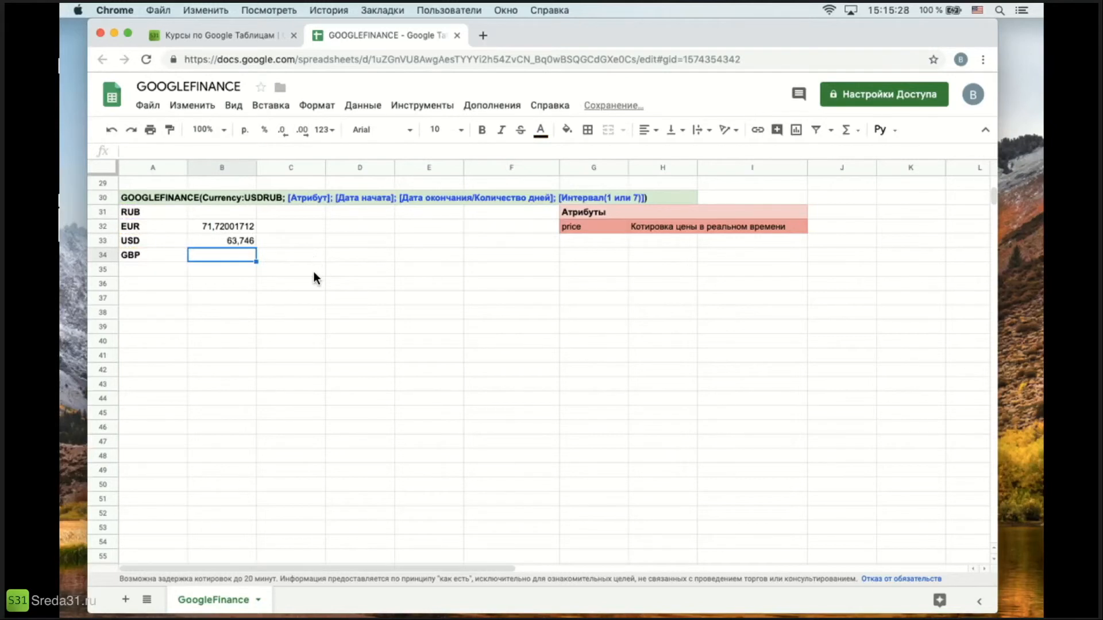
Fill the B33 formula down to B34 for GBP and inspect the copied formula.
click(225, 237)
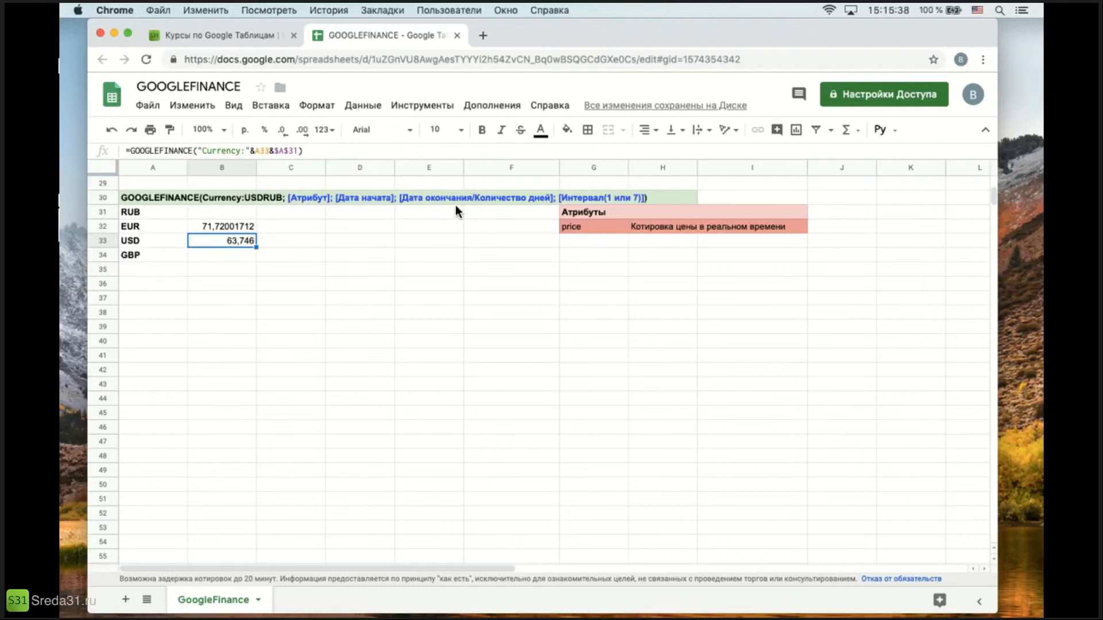
drag(257, 247, 253, 256)
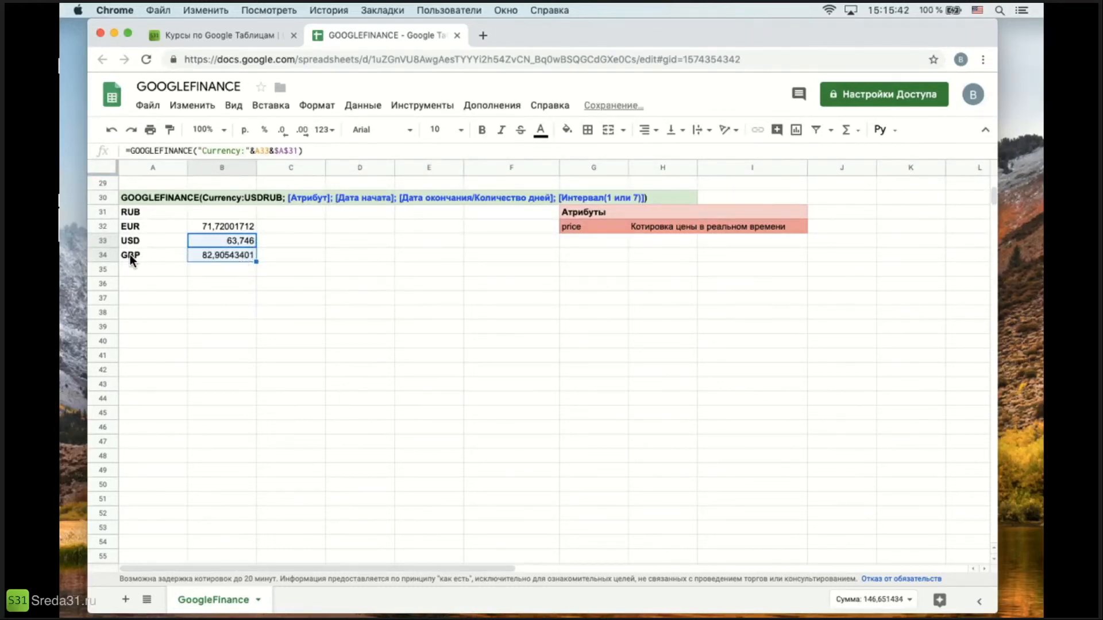
click(213, 254)
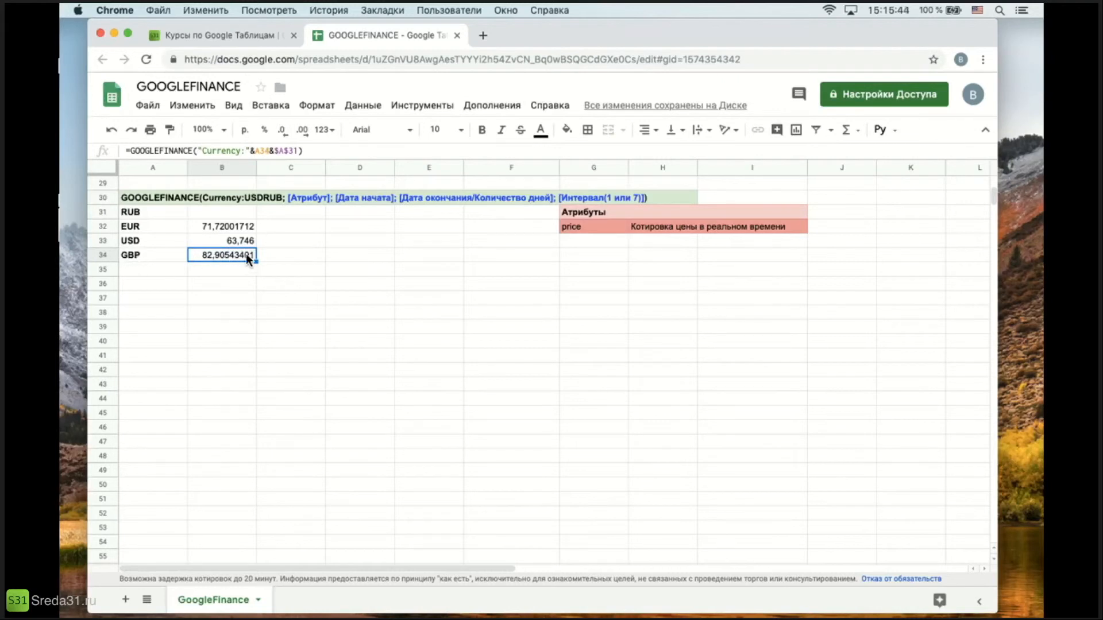
Reopen the GBP formula in B34 and add the price attribute in G32 as its second argument.
double_click(232, 254)
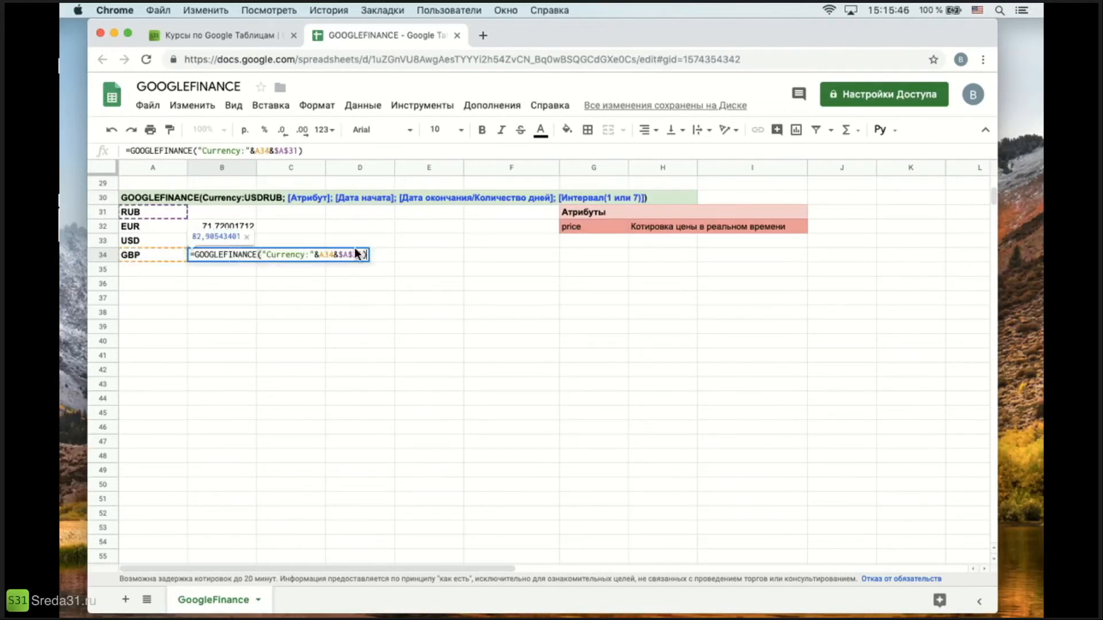
text(;)
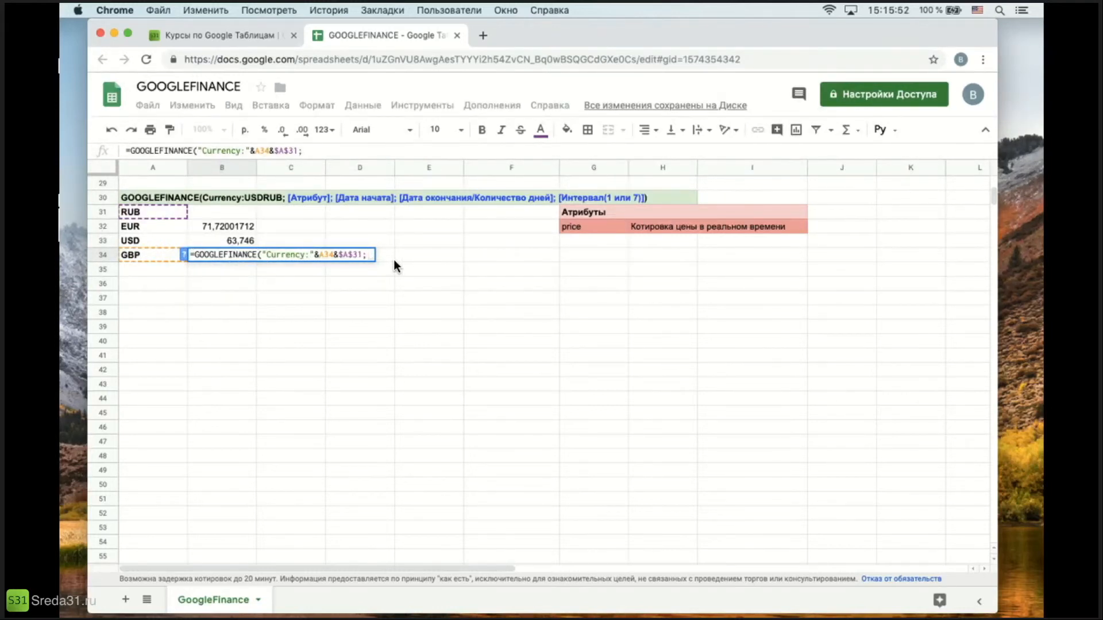
click(570, 227)
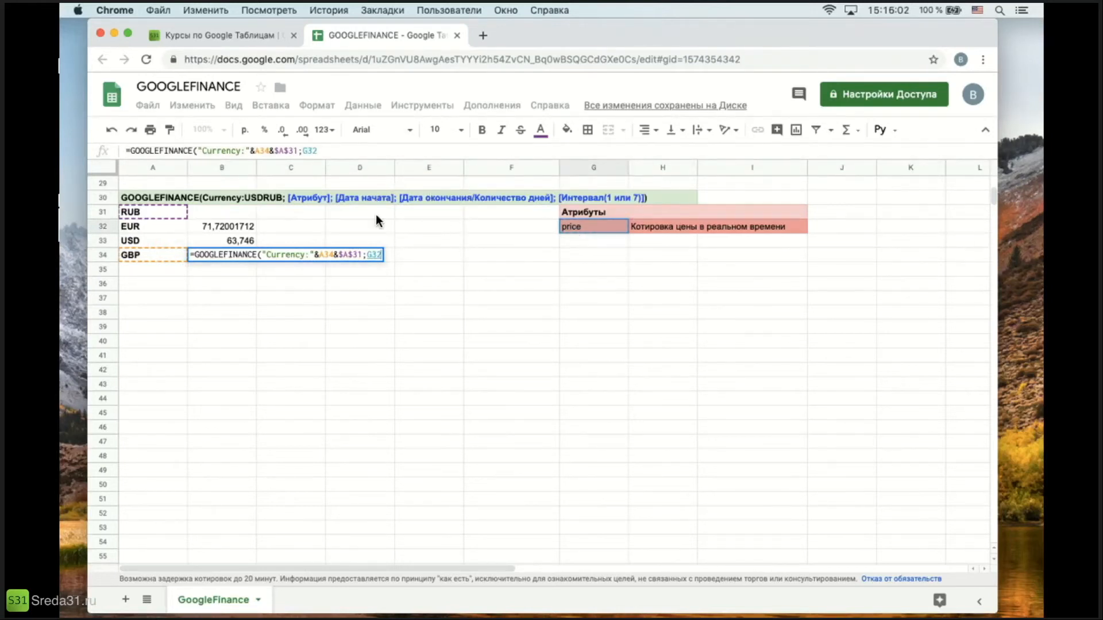
text(;)
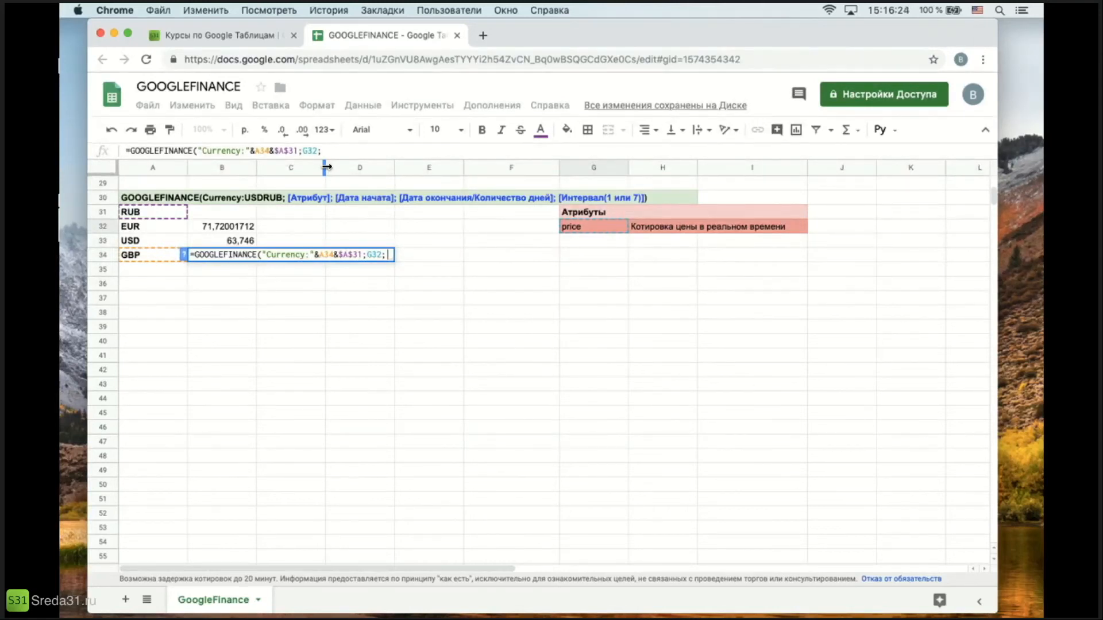
text(t)
key(BackSpace)
text(ctujl)
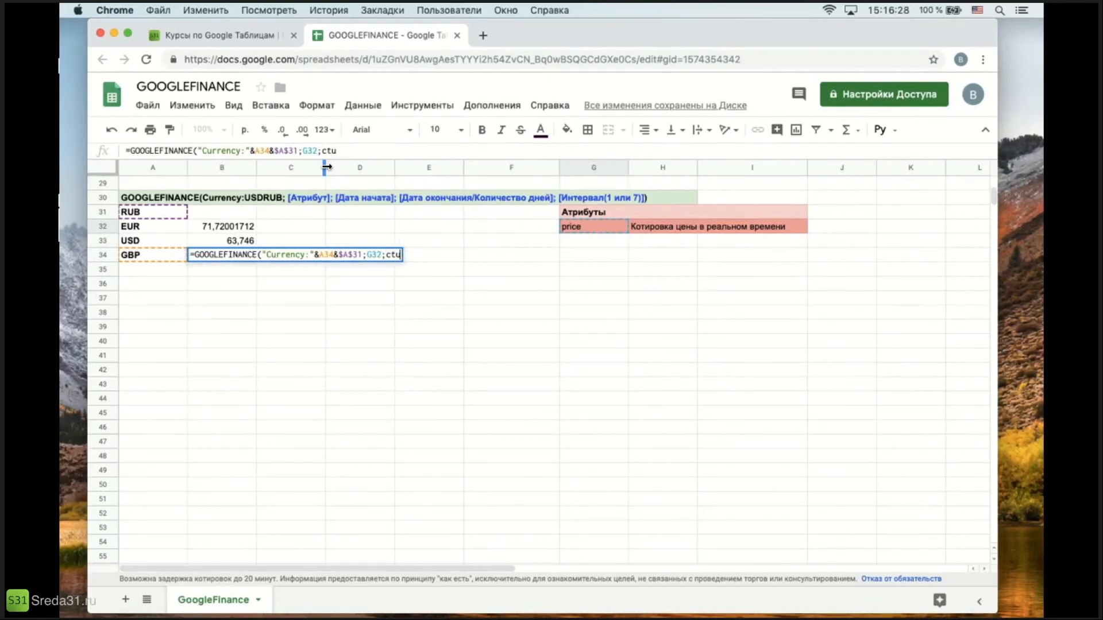
key(BackSpace)
key(BackSpace)
key(BackSpace)
key(BackSpace)
key(BackSpace)
Add сегодня() to the B34 formula as both the start date and the end date, separated by a semicolon.
key(ctrl+space)
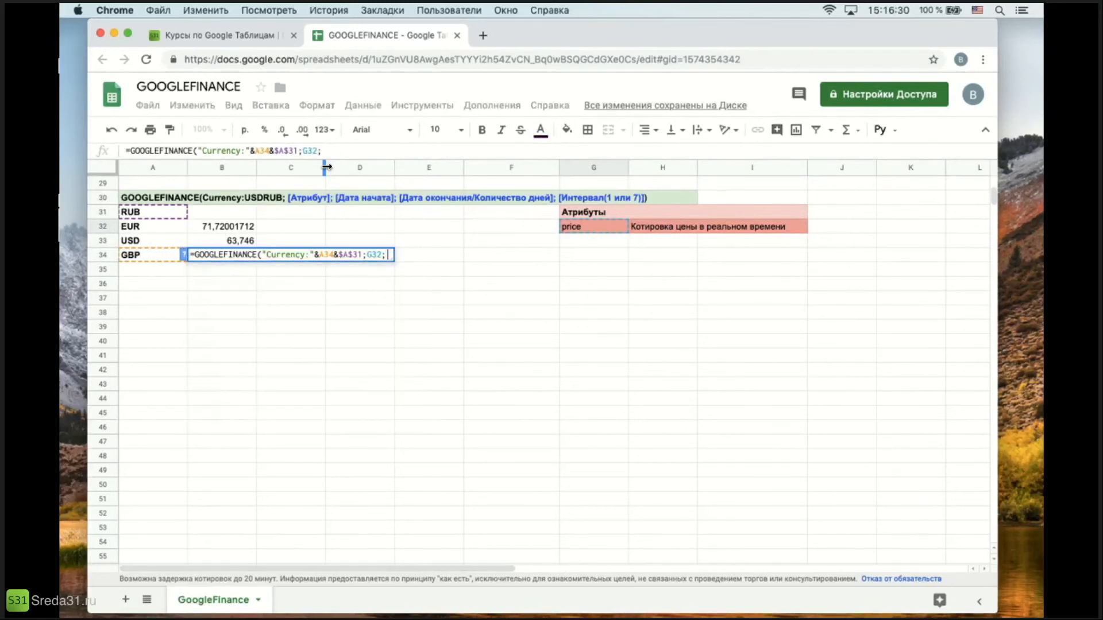
text(сегодня())
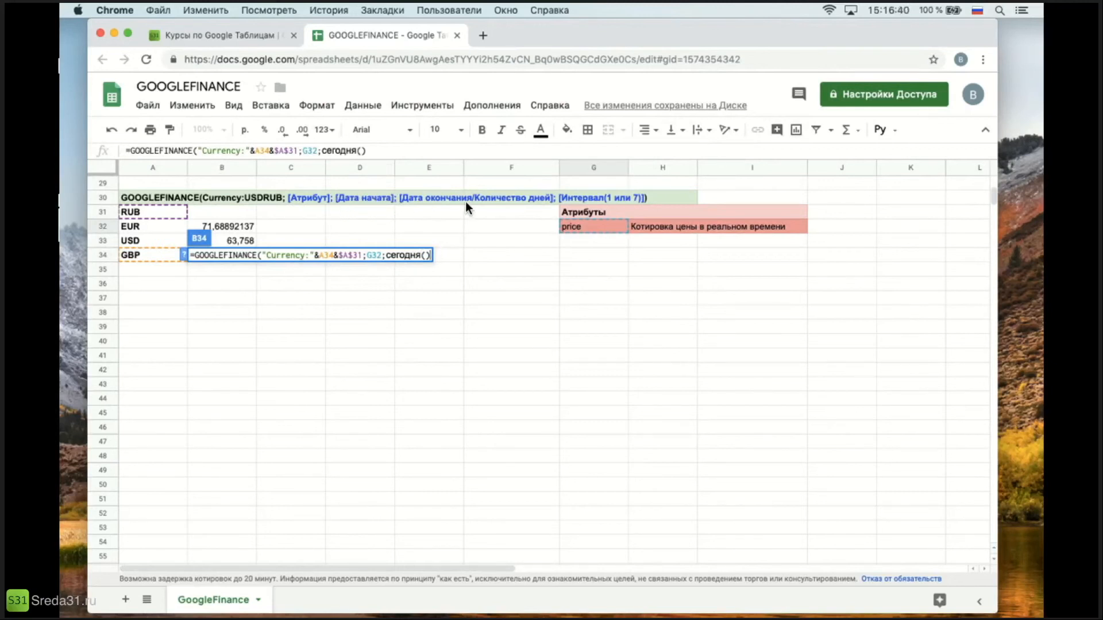
text(ж)
key(BackSpace)
text(;)
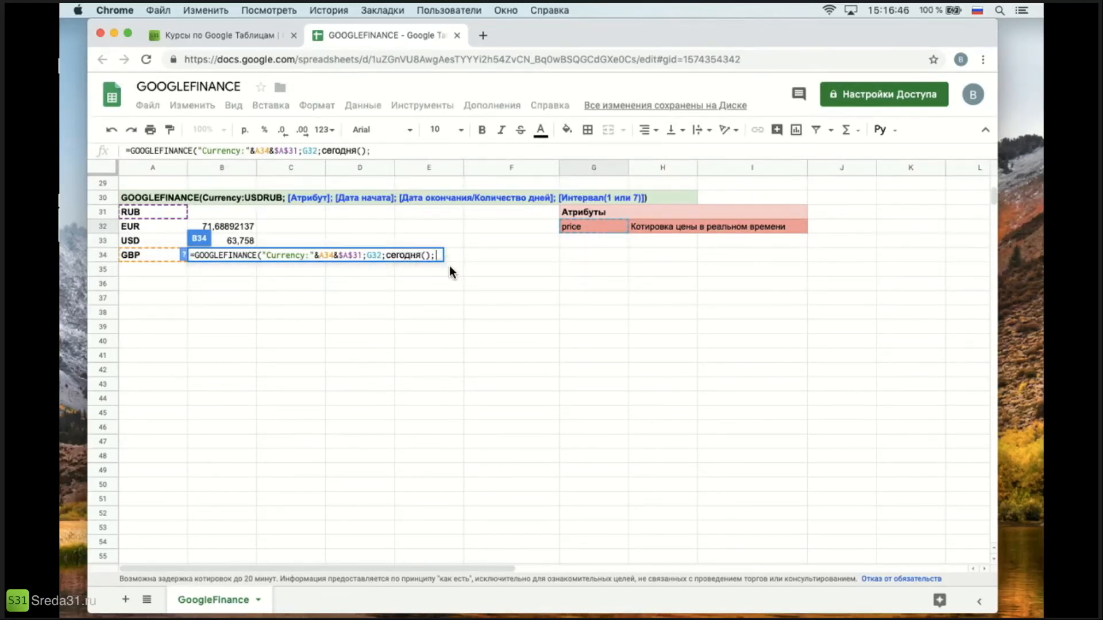
text(сегодня)
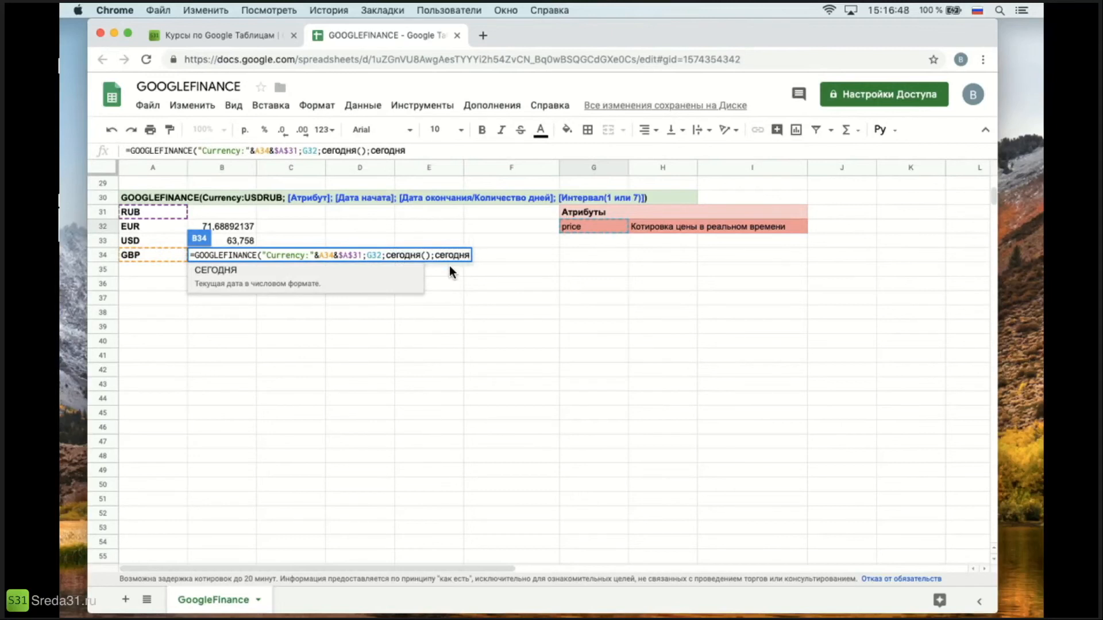
text(())
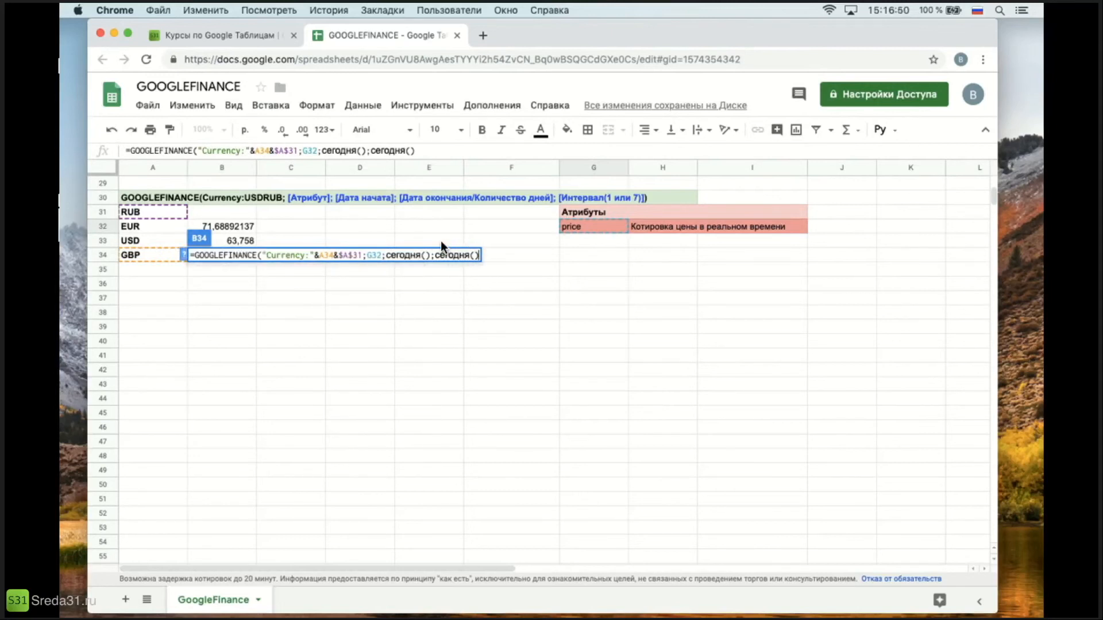
Set the start date in the B34 formula to сегодня()-2, then close and commit the formula.
click(431, 257)
text(-2)
text())
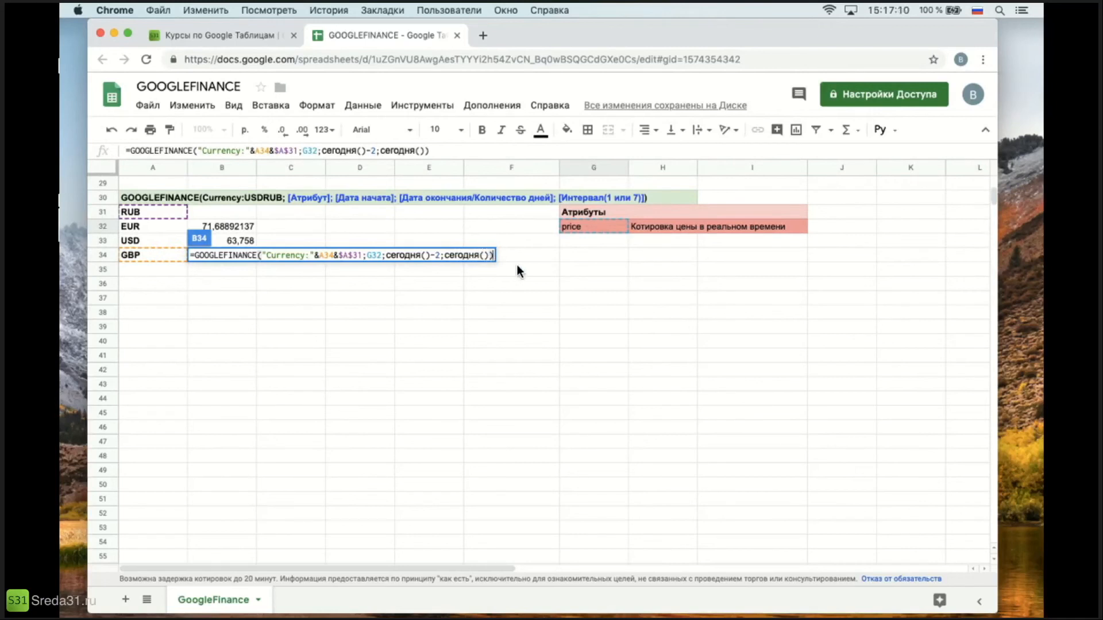
key(Return)
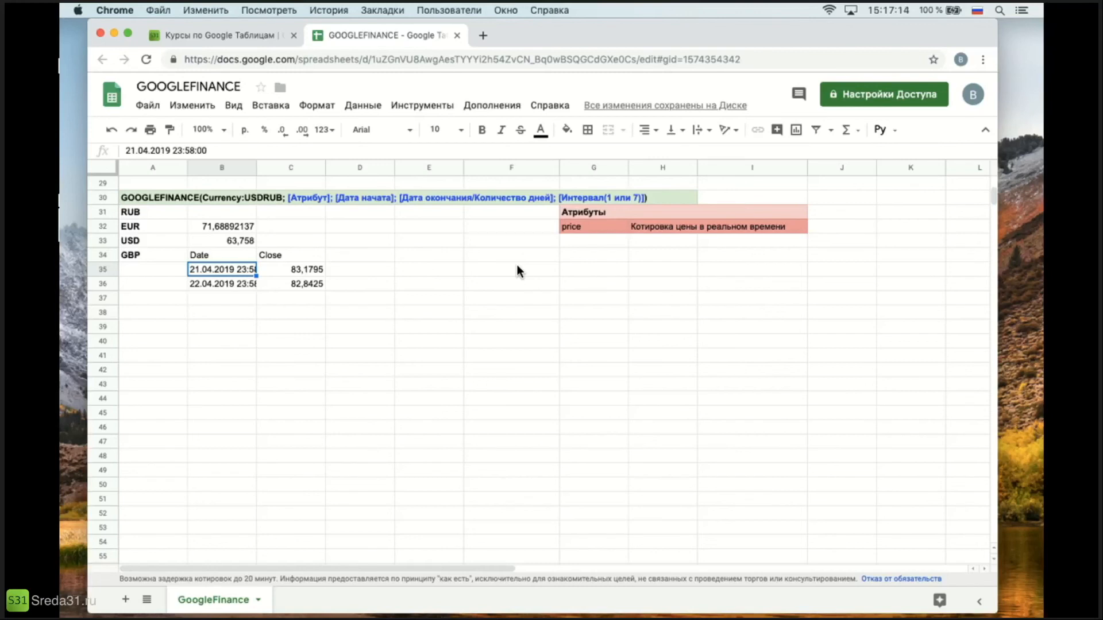
Examine the Date and Close table for GBP in B34:C36, checking the individual date and rate cells.
drag(216, 253, 288, 278)
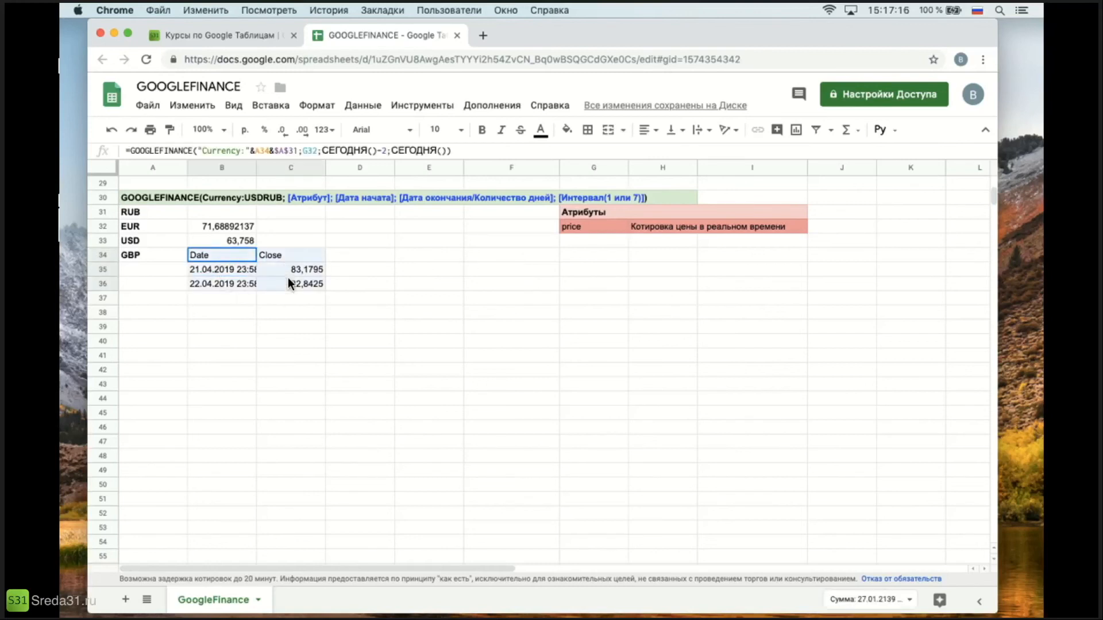
click(229, 269)
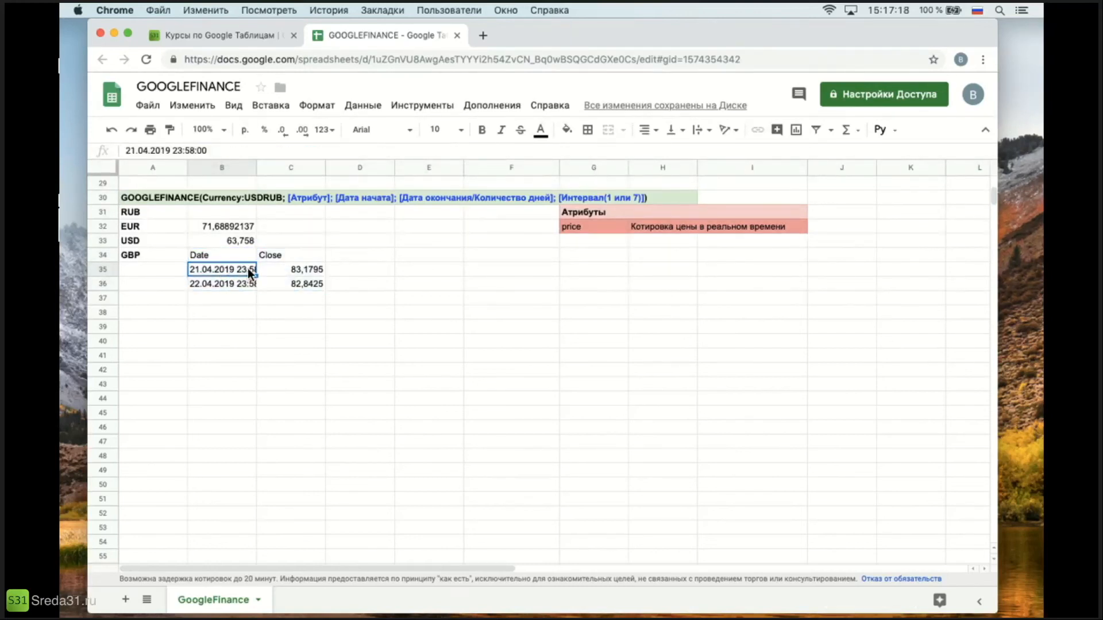
key(Right)
key(Down)
key(Up)
key(Down)
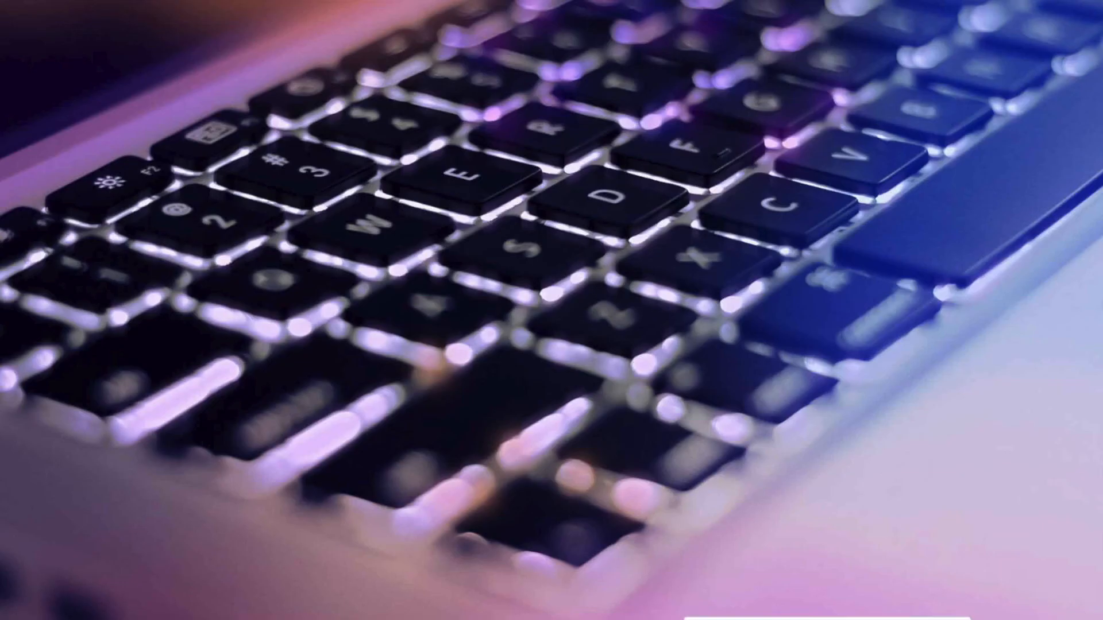